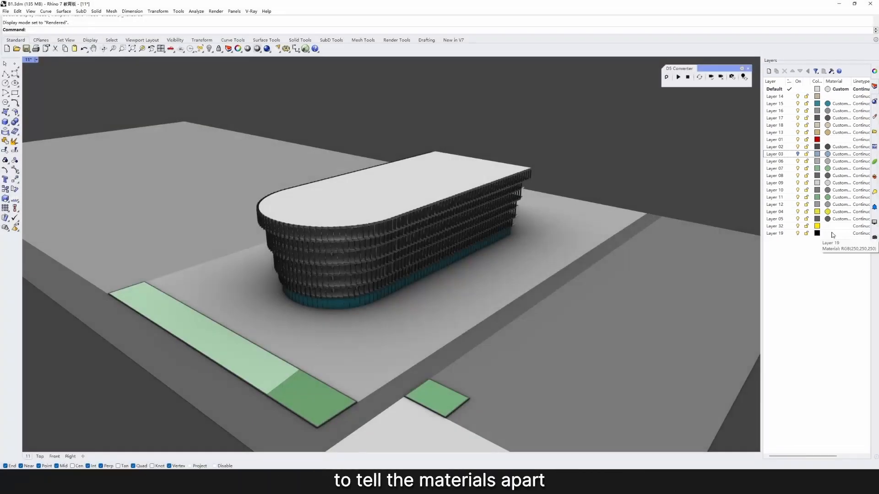
# Step: Start syncing the Rhino model to a new D5 Render project and move the D5 Converter toolbar over the Rhino viewport
pyautogui.click(678, 76)
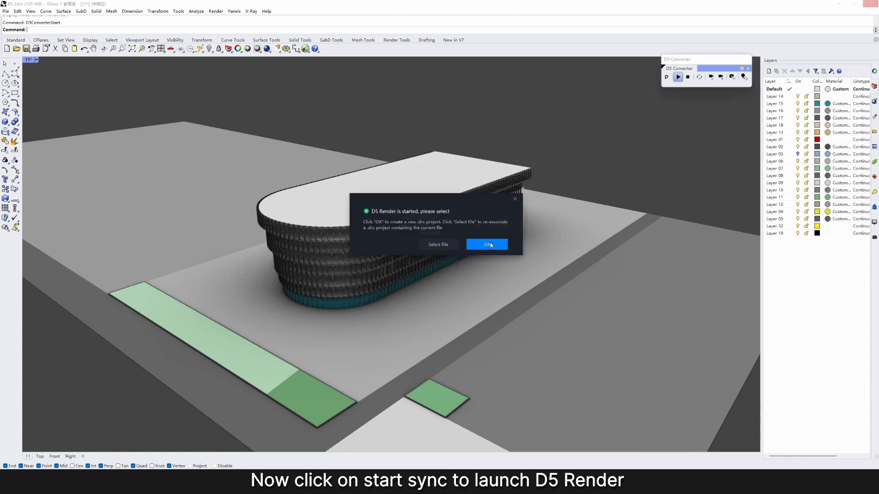
pyautogui.click(488, 245)
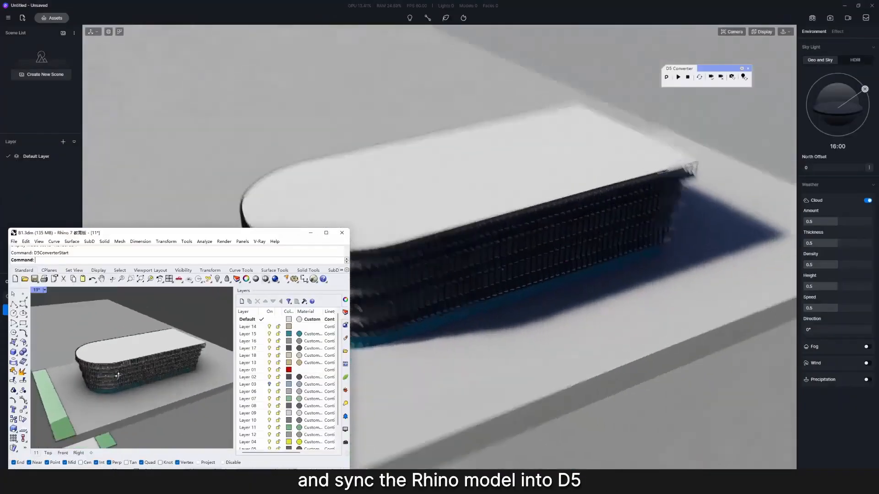
pyautogui.moveTo(118, 375); pyautogui.dragTo(155, 367, button='right')
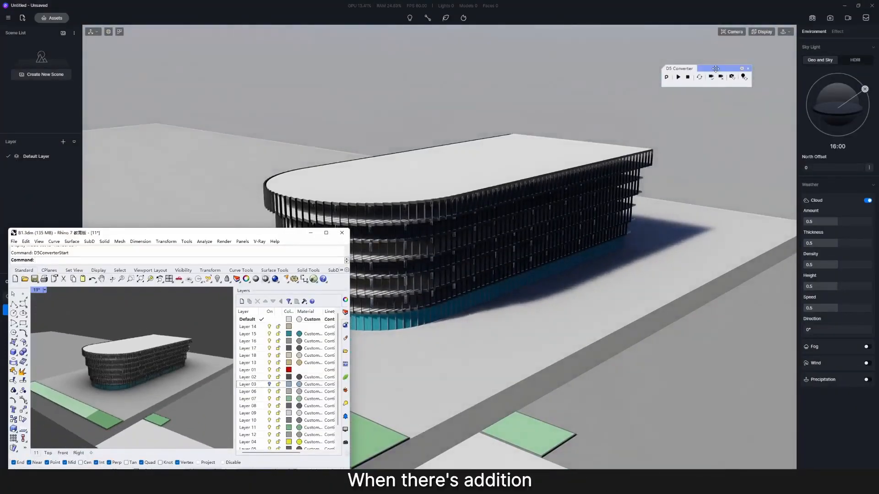
pyautogui.moveTo(715, 69); pyautogui.dragTo(187, 298)
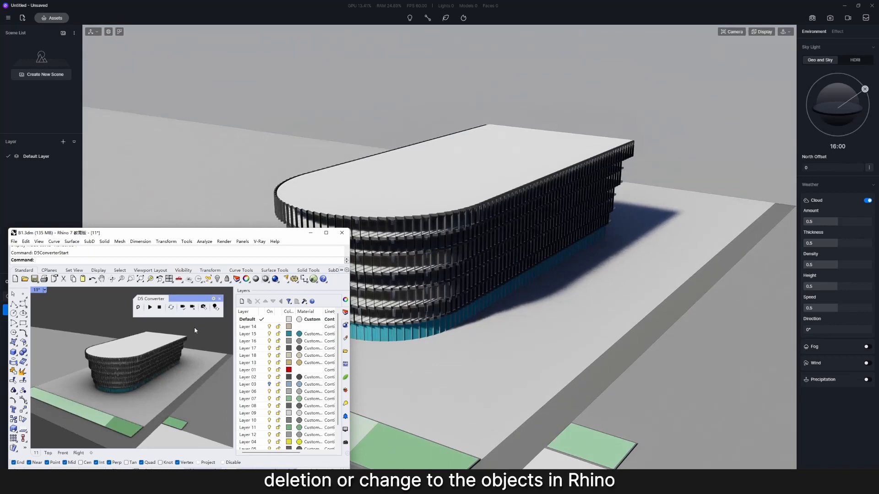
# Step: Create a box on the ground beside the building in Rhino and sync the model update to D5 Render
pyautogui.write('box')
pyautogui.press('Return')
pyautogui.click(195, 382)
pyautogui.click(212, 411)
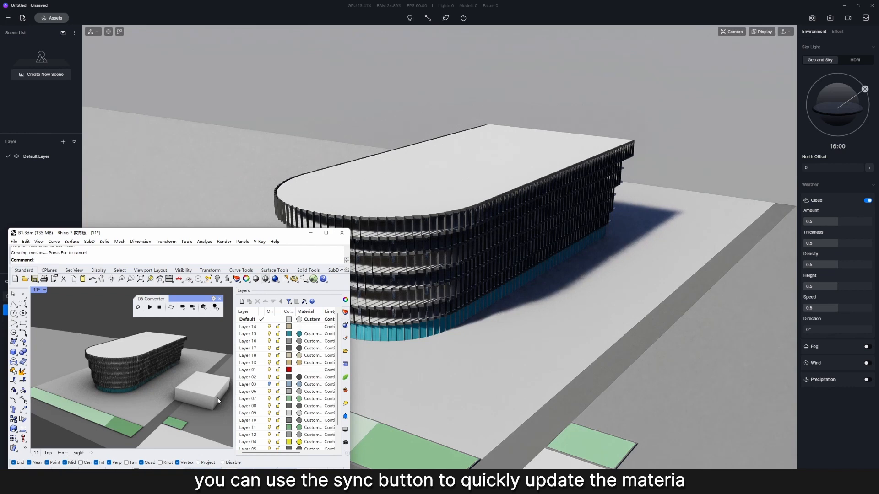
pyautogui.click(172, 311)
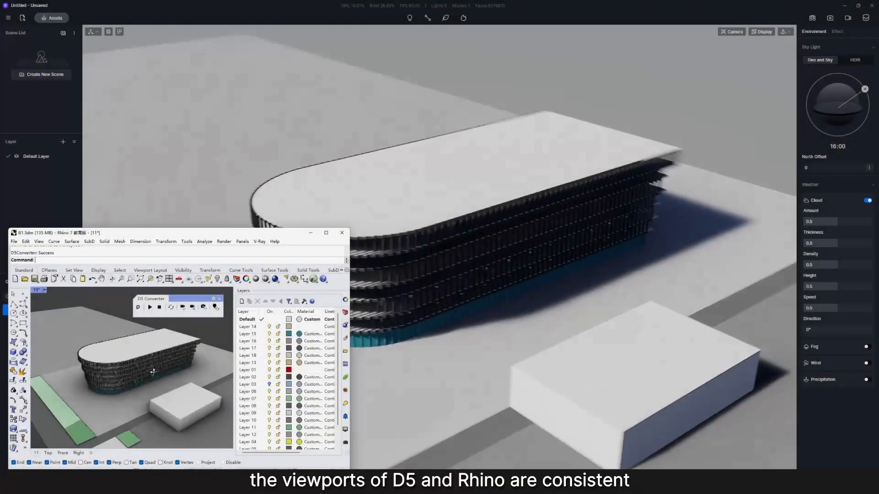
# Step: Turn off view synchronization between Rhino and D5 Render after orbiting the linked view around the building
pyautogui.moveTo(138, 371); pyautogui.dragTo(159, 364, button='right')
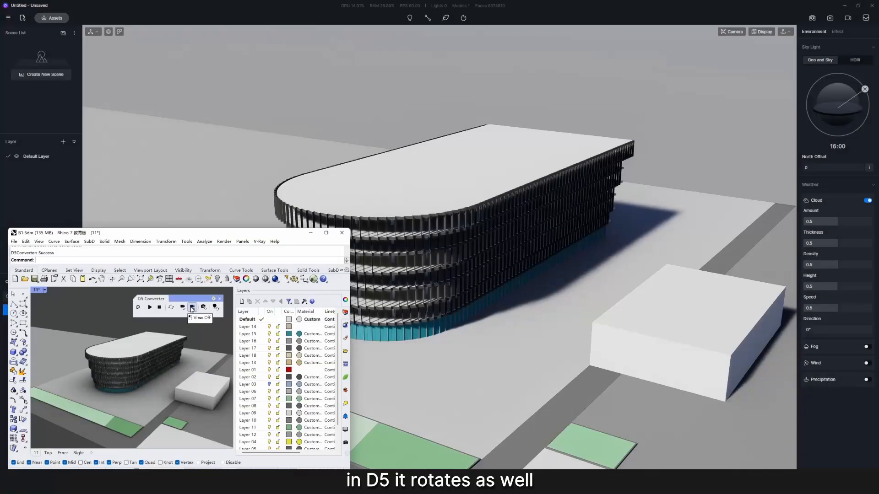
pyautogui.click(192, 309)
pyautogui.moveTo(150, 369); pyautogui.dragTo(136, 366, button='right')
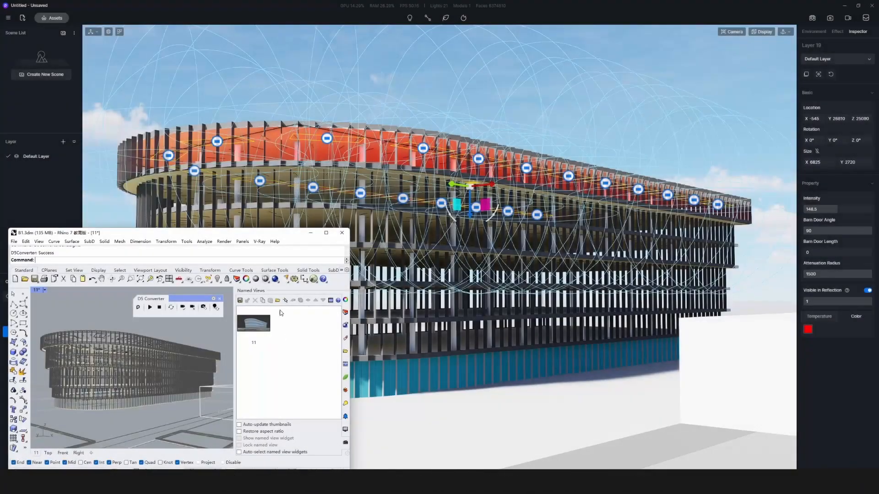
# Step: Restore the named view 11 in Rhino, switch to D5 Render and open the matching scene 11
pyautogui.doubleClick(254, 323)
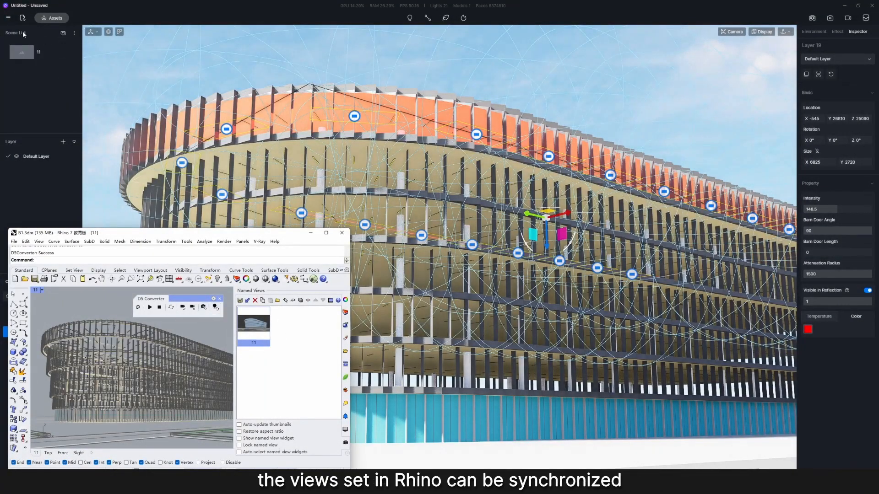
pyautogui.click(310, 233)
pyautogui.click(22, 54)
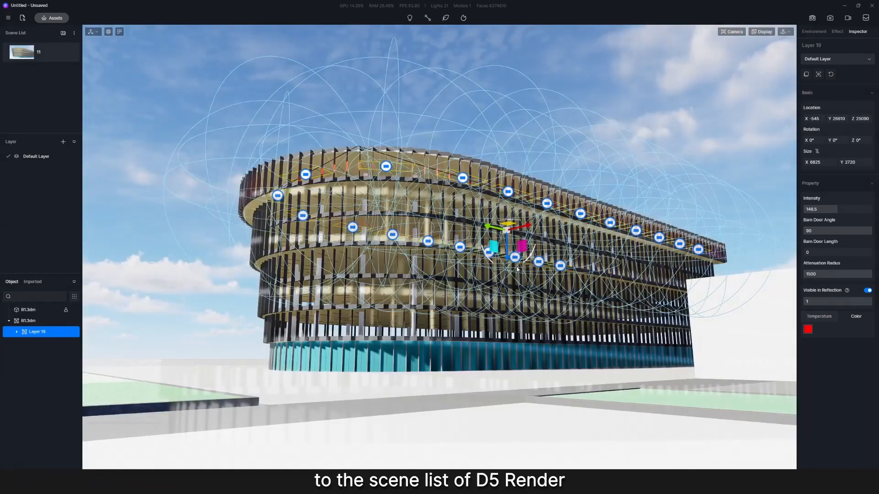
pyautogui.click(649, 115)
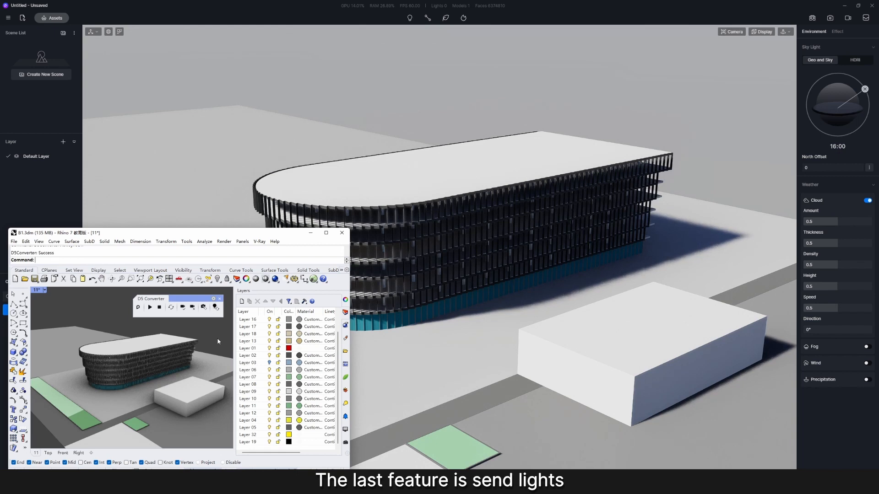
# Step: Show the Rhino model in wireframe, select the group of rectangular lights and send them to D5 Render
pyautogui.hotkey('ctrl', 'alt', 'w')
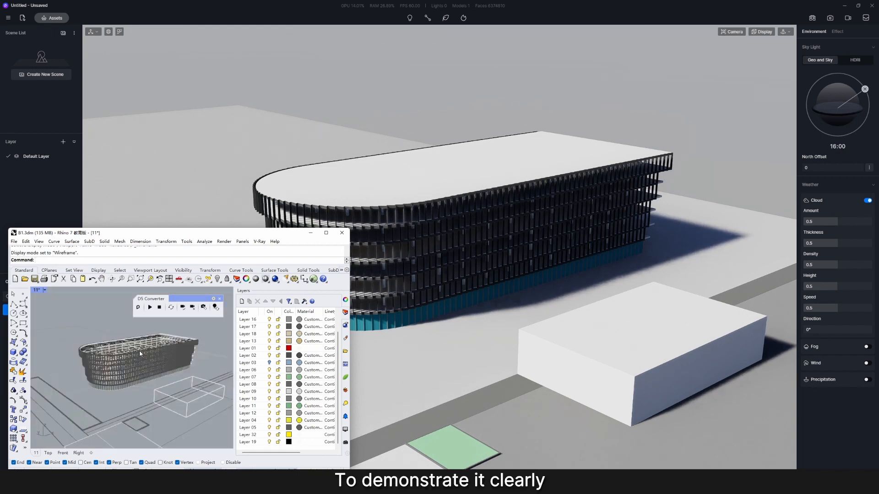
pyautogui.moveTo(140, 353); pyautogui.dragTo(101, 414, button='right')
pyautogui.scroll(5, 115, 376)
pyautogui.click(115, 376)
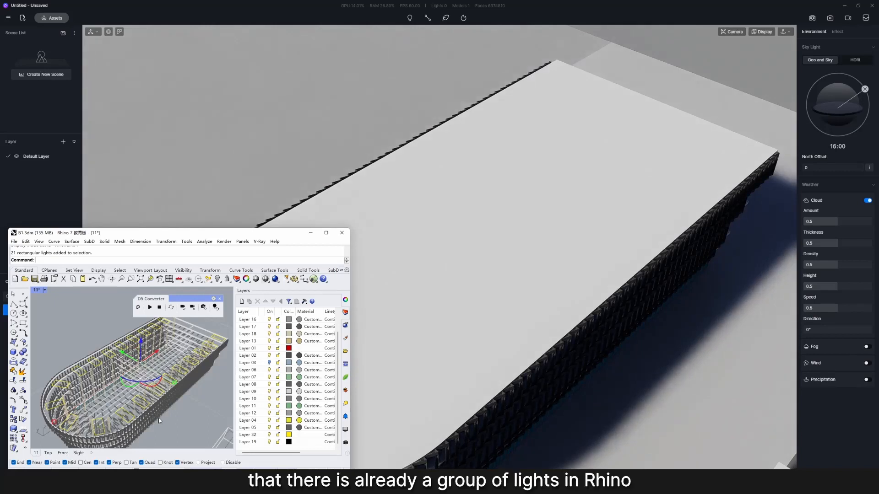
pyautogui.moveTo(158, 421); pyautogui.dragTo(159, 364, button='right')
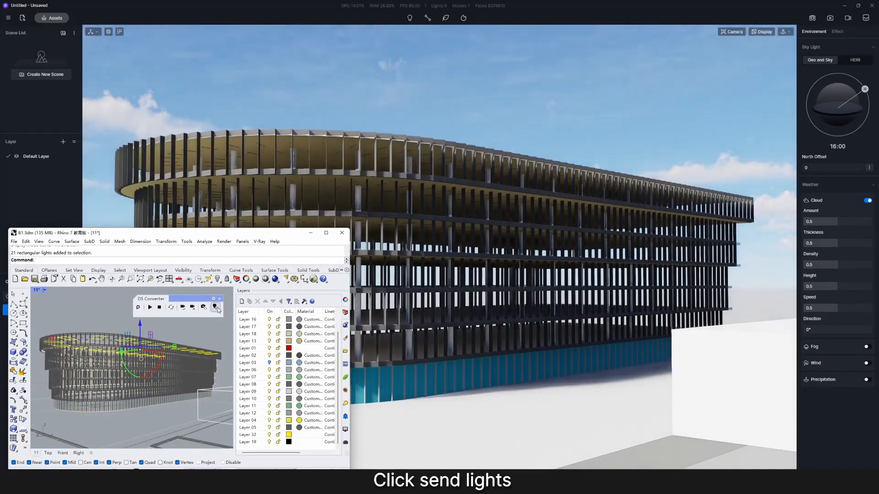
pyautogui.click(217, 310)
pyautogui.click(436, 257)
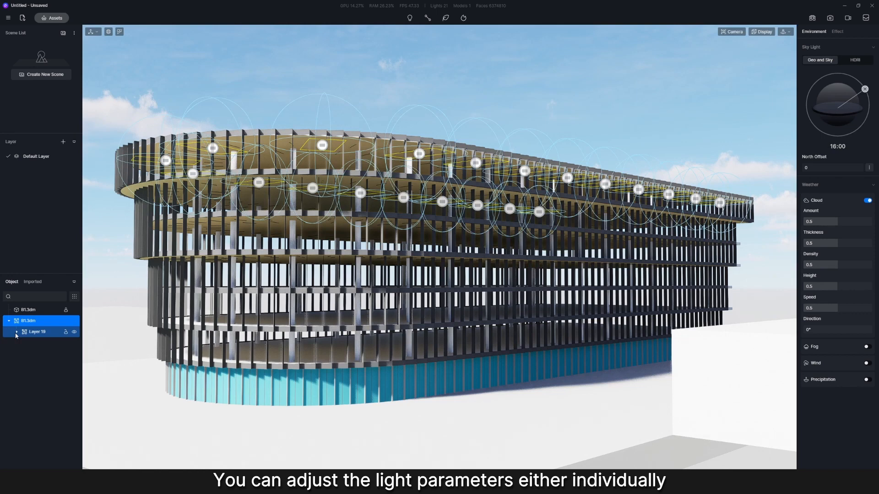
# Step: Give the Layer 19 light group an intensity of 148.5, a red color and an X size of 6825
pyautogui.click(38, 331)
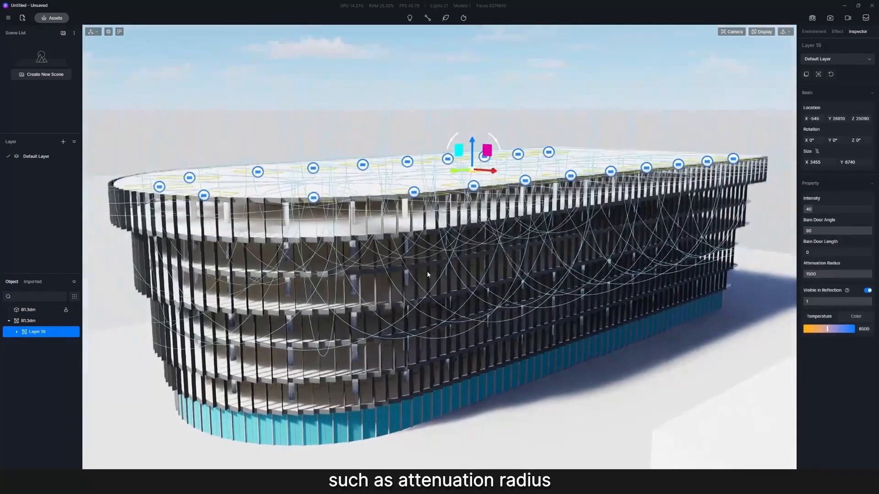
pyautogui.moveTo(808, 210); pyautogui.dragTo(837, 209)
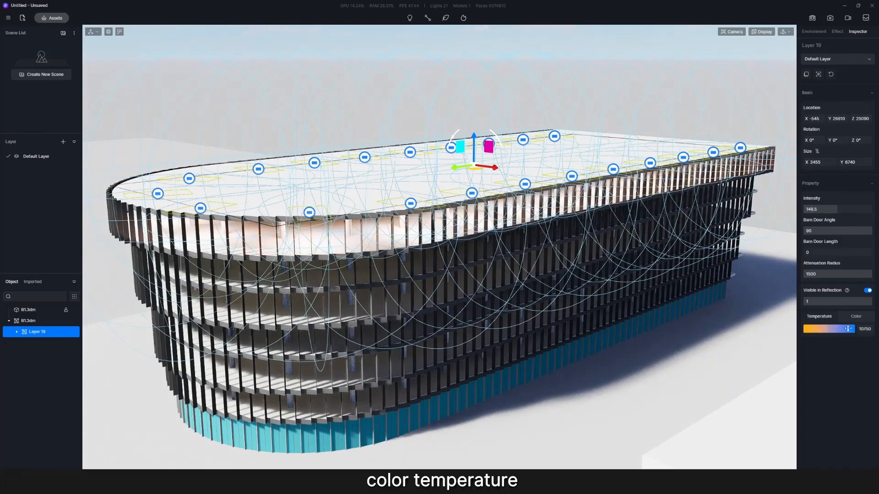
pyautogui.click(856, 316)
pyautogui.click(807, 329)
pyautogui.click(851, 354)
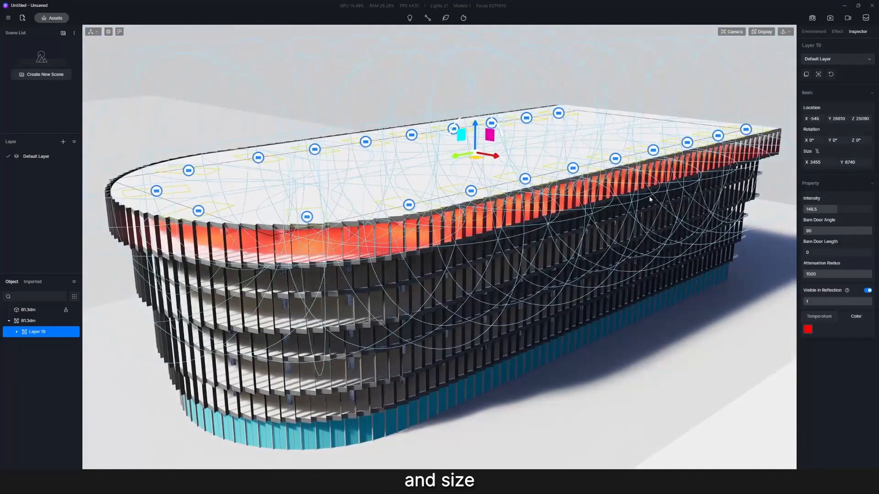
pyautogui.moveTo(873, 164); pyautogui.dragTo(878, 164)
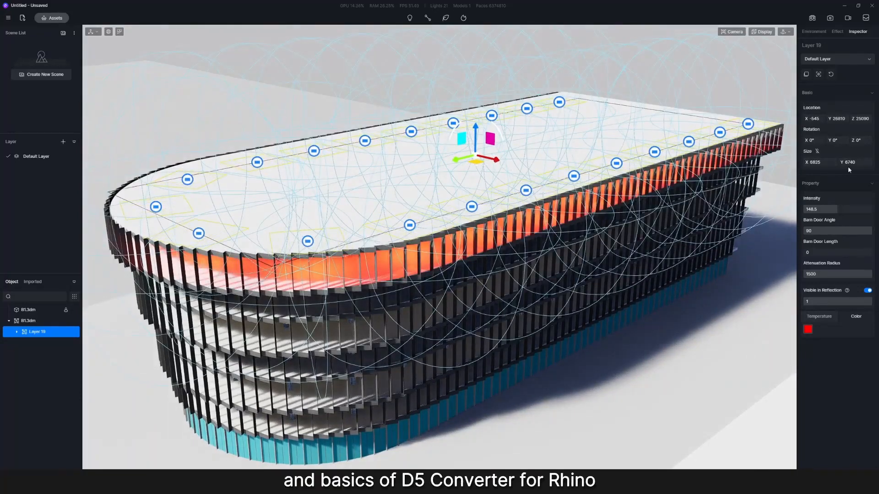
pyautogui.moveTo(817, 164); pyautogui.dragTo(878, 163)
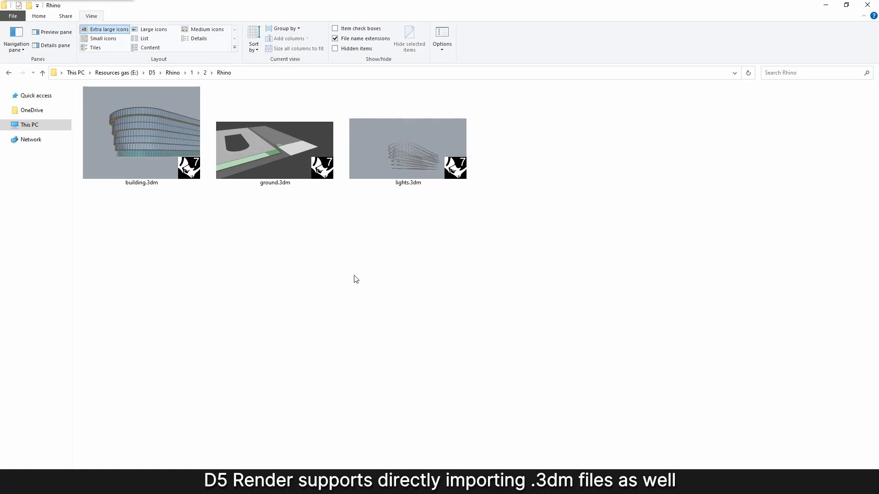
# Step: Import building.3dm, ground.3dm and lights.3dm from the Rhino folder directly into a new D5 Render project
pyautogui.moveTo(467, 252); pyautogui.dragTo(130, 135)
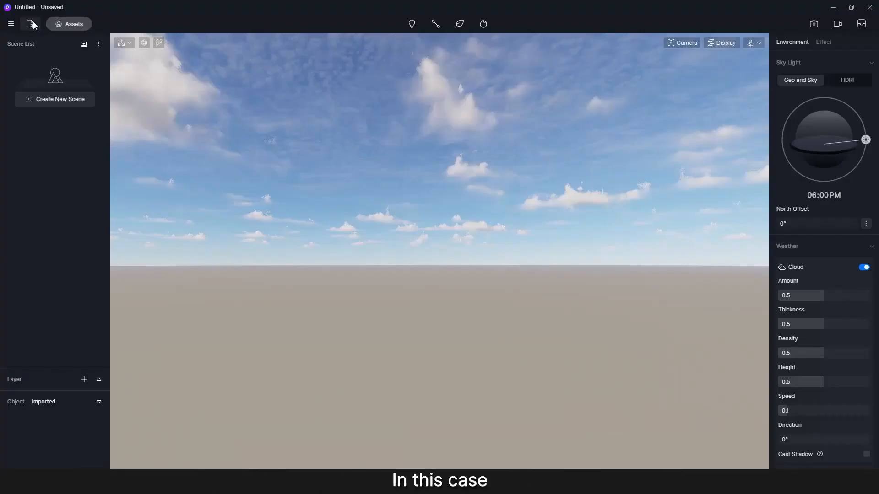
pyautogui.click(30, 24)
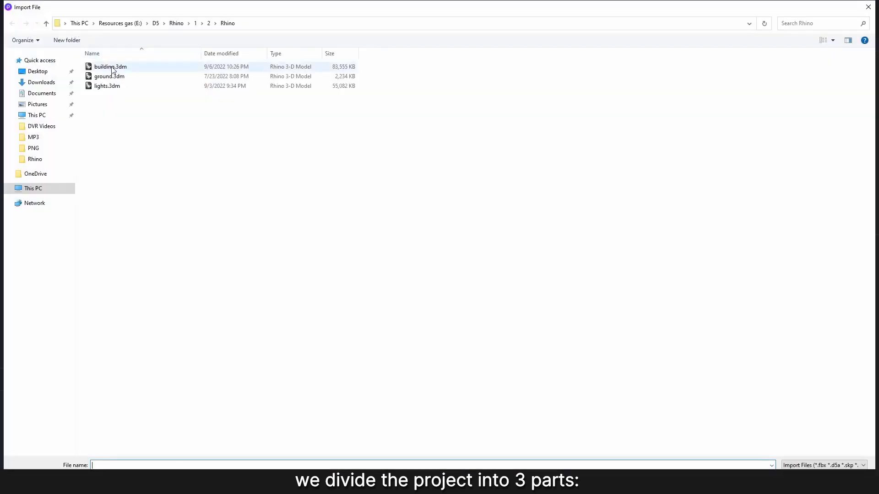
pyautogui.moveTo(137, 103); pyautogui.dragTo(96, 64)
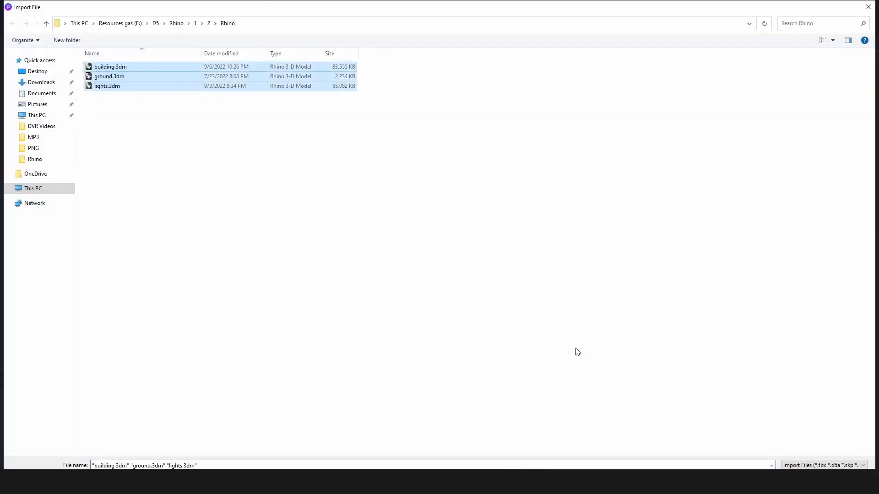
pyautogui.press('Return')
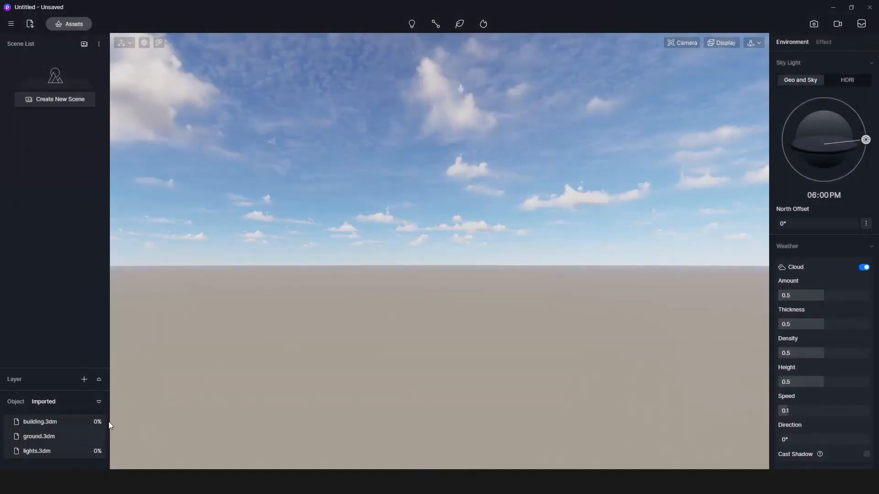
# Step: Place the building.3dm model in the scene, set its location to 0, 0, 0 and focus the view on it
pyautogui.click(40, 422)
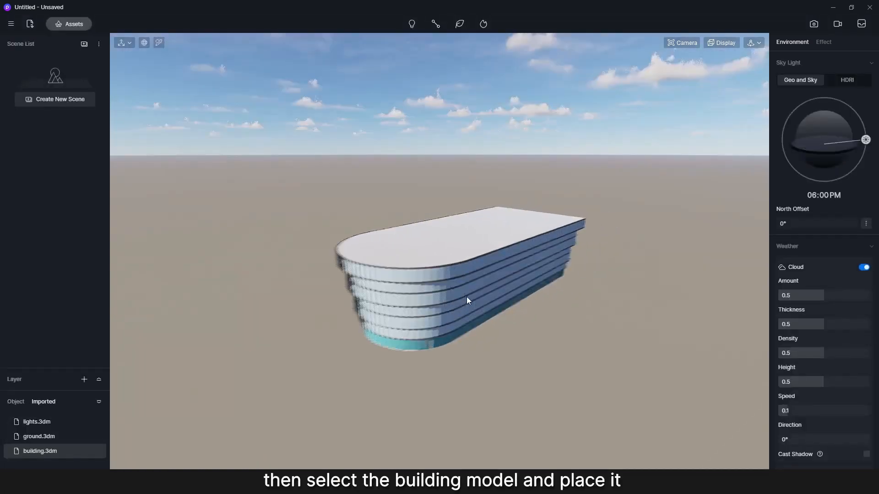
pyautogui.click(466, 297)
pyautogui.click(792, 175)
pyautogui.write('0')
pyautogui.press('Tab')
pyautogui.write('0')
pyautogui.press('Tab')
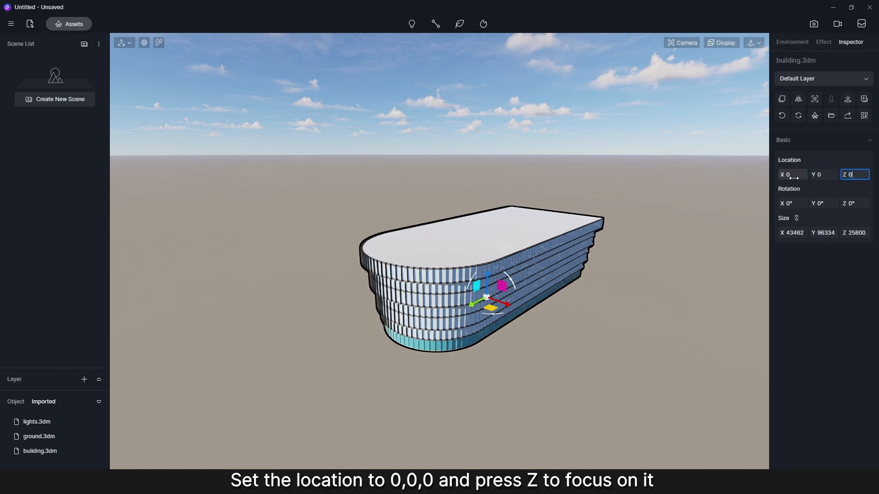
pyautogui.press('z')
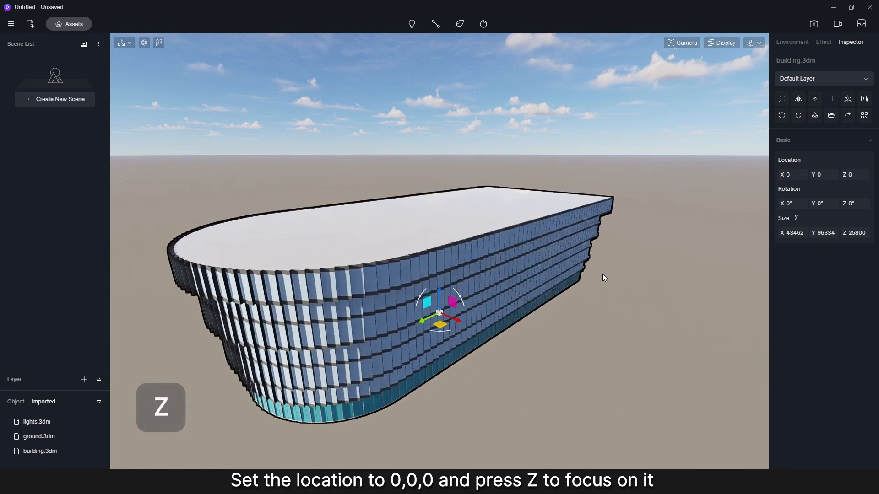
# Step: Place the ground.3dm model and align its coordinates to the building model as reference
pyautogui.click(30, 438)
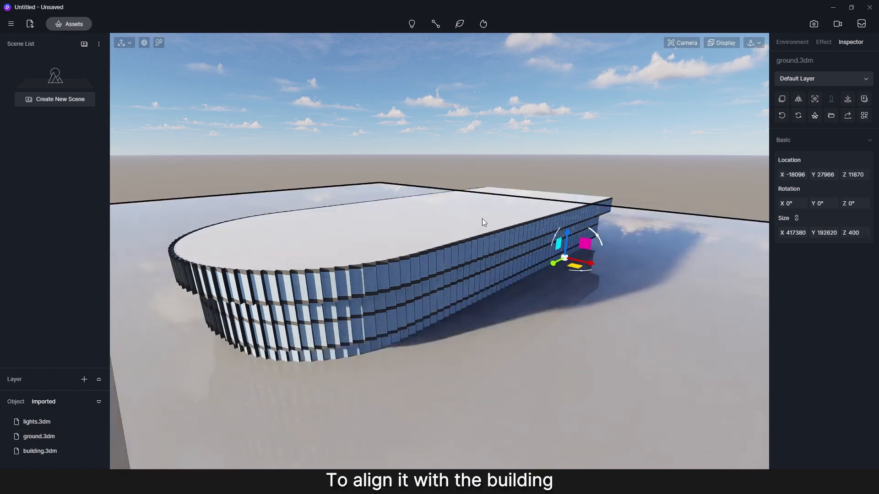
pyautogui.keyDown('ctrl'); pyautogui.click(421, 221); pyautogui.keyUp('ctrl')
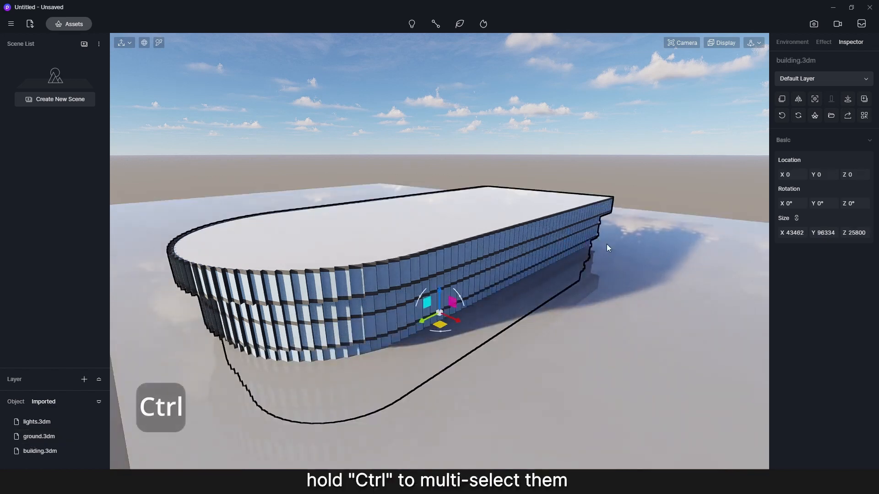
pyautogui.keyDown('ctrl'); pyautogui.click(638, 256); pyautogui.keyUp('ctrl')
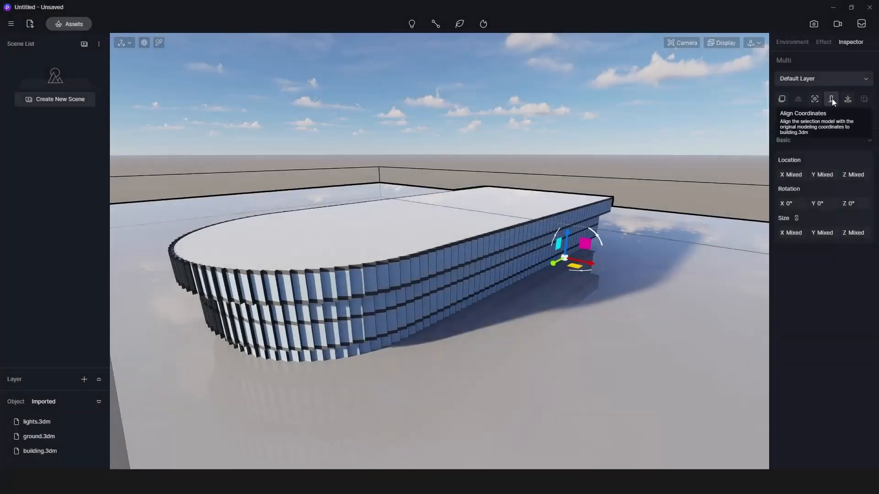
pyautogui.click(832, 99)
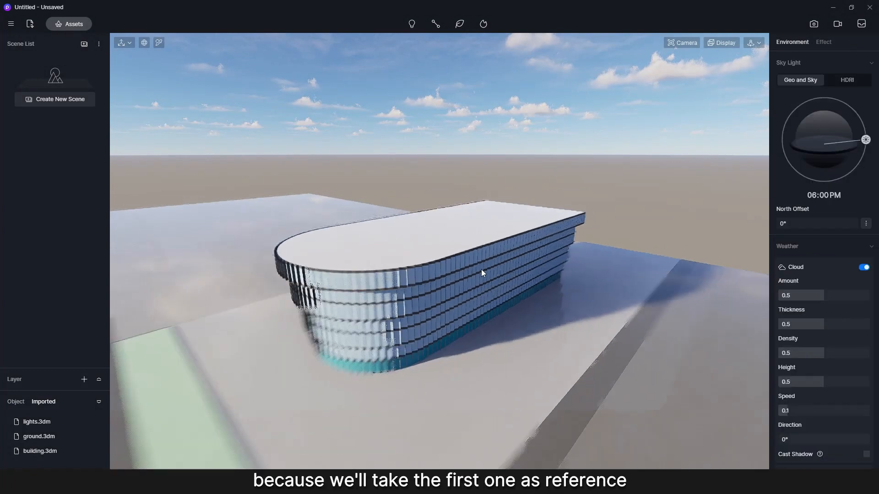
pyautogui.moveTo(457, 276); pyautogui.dragTo(497, 264, button='middle')
pyautogui.moveTo(496, 263); pyautogui.dragTo(492, 260, button='right')
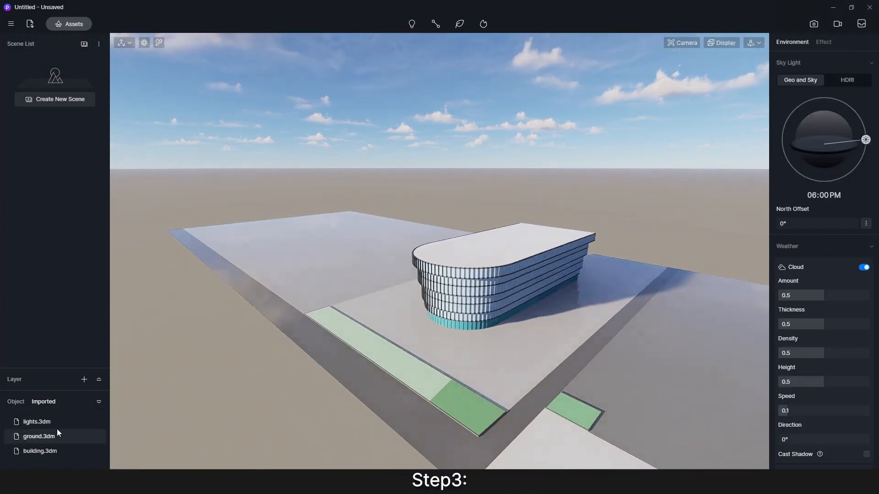
# Step: Place the lights.3dm model in the scene and align its coordinates to the building model
pyautogui.click(34, 422)
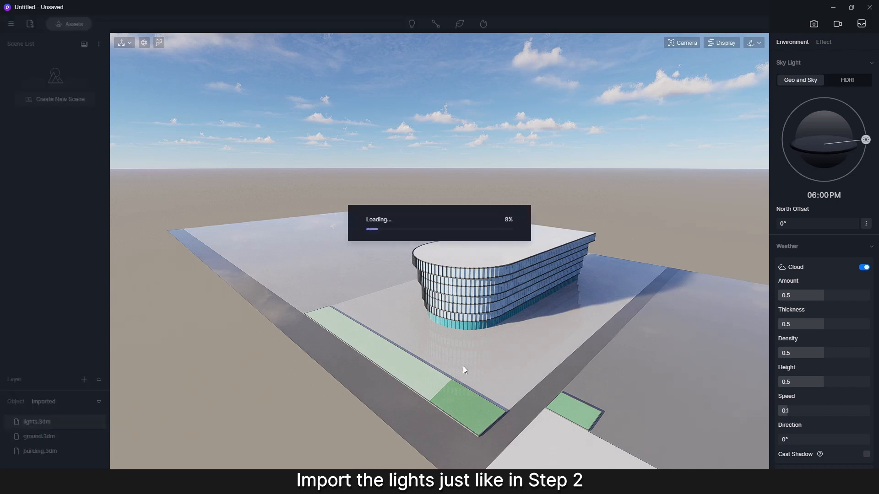
pyautogui.click(600, 353)
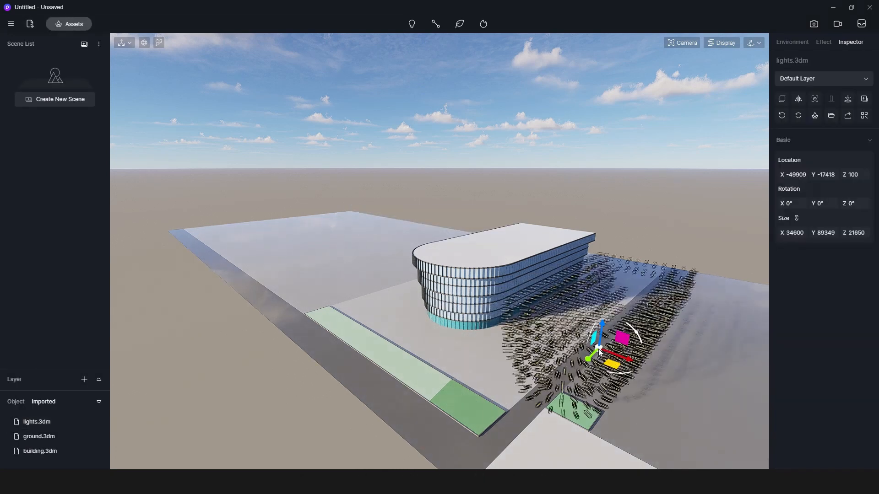
pyautogui.click(15, 402)
pyautogui.click(39, 440)
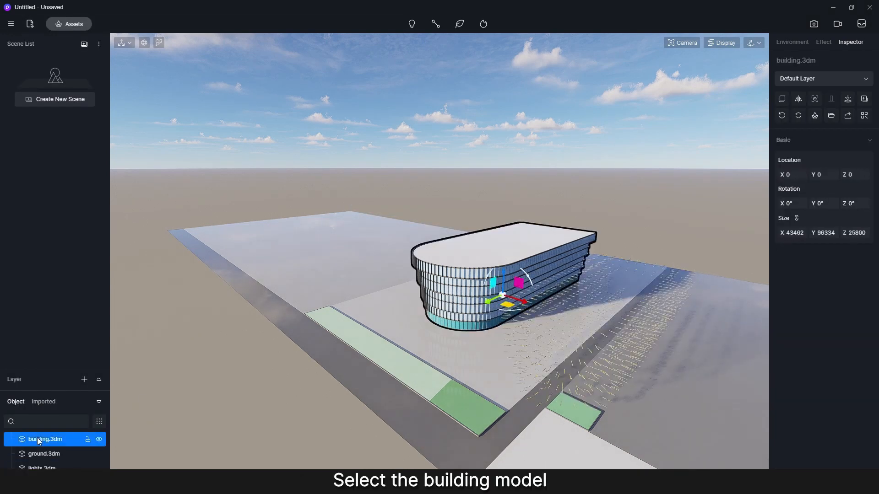
pyautogui.keyDown('ctrl'); pyautogui.click(42, 467); pyautogui.keyUp('ctrl')
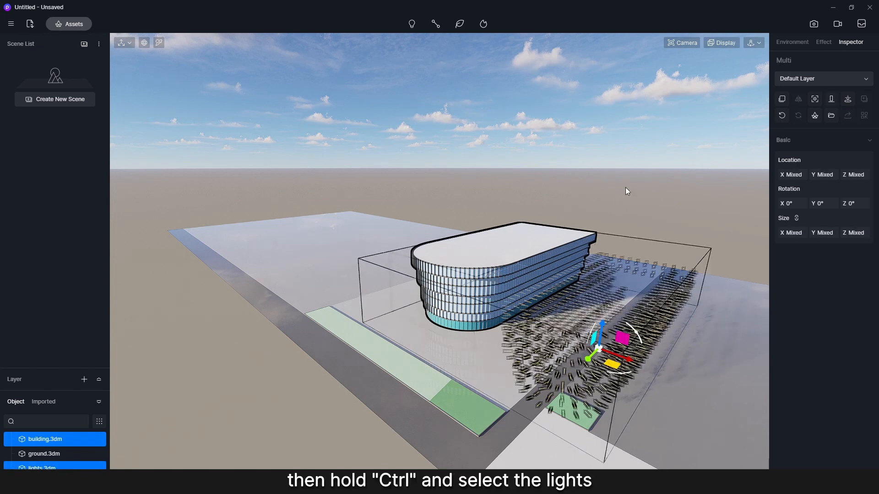
pyautogui.click(831, 100)
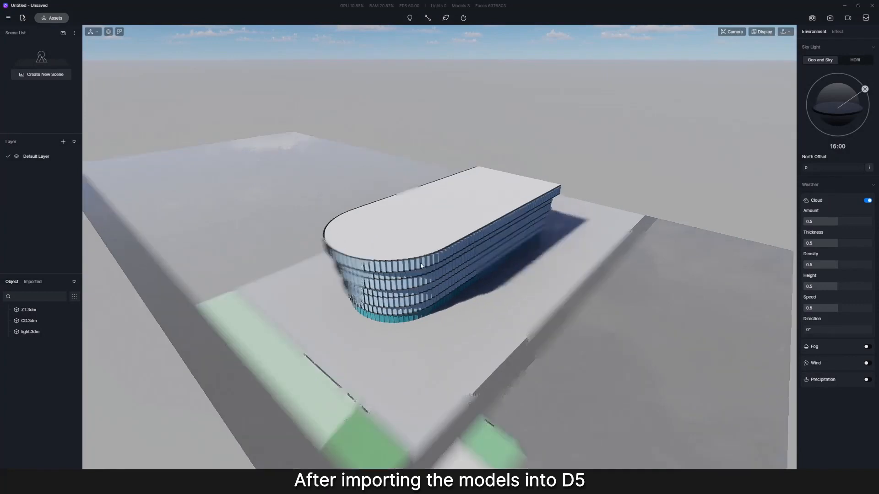
# Step: Pick the light-blue facade glass material on the building and change its template to Transparent
pyautogui.scroll(5, 421, 264)
pyautogui.moveTo(456, 281); pyautogui.dragTo(437, 209, button='right')
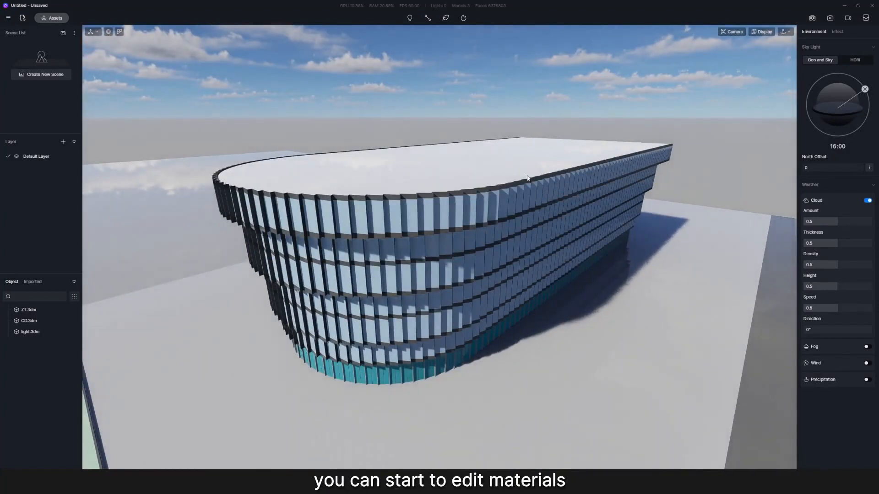
pyautogui.press('i')
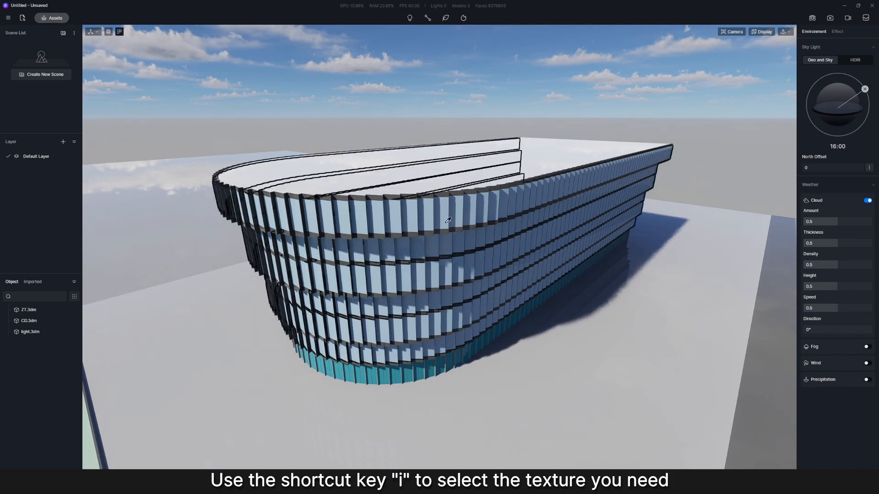
pyautogui.click(443, 213)
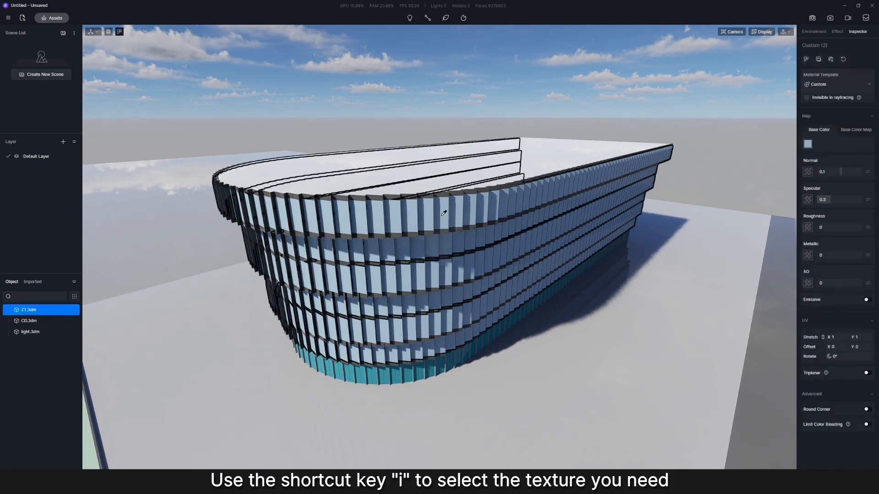
pyautogui.click(858, 87)
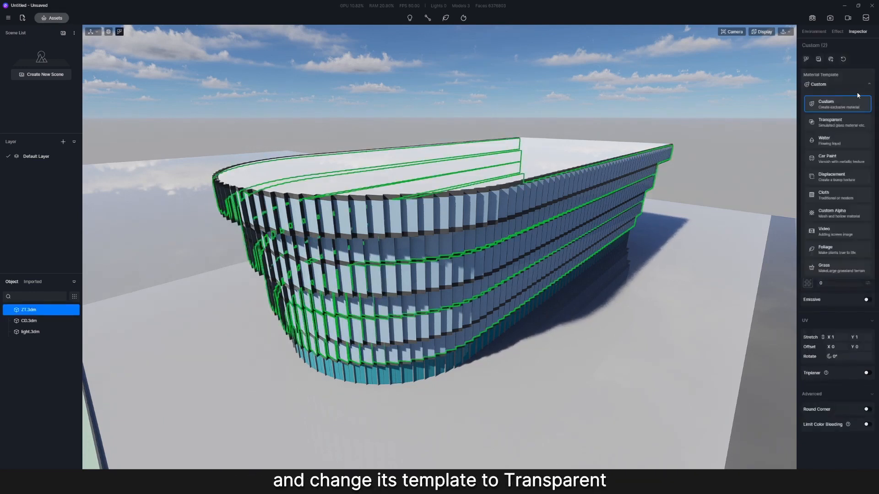
pyautogui.click(844, 125)
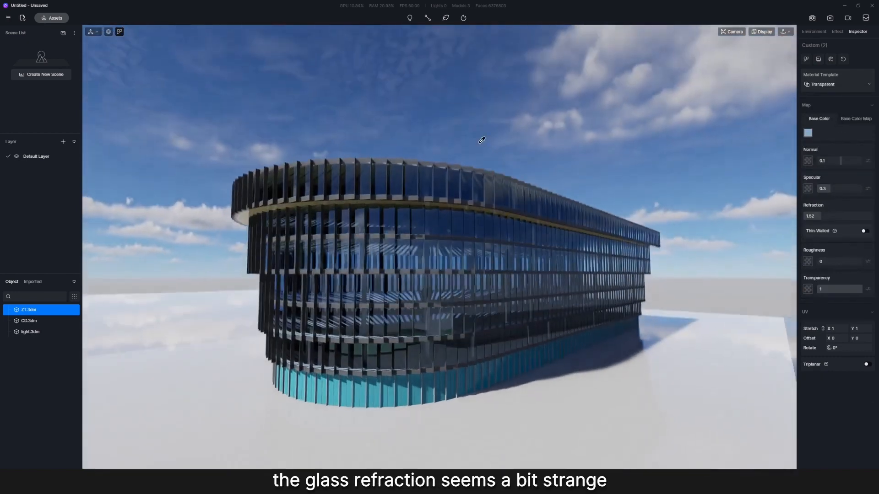
# Step: Make the facade glass Thin-Walled and set its Specular to 0.61 and Transparency to 0.8
pyautogui.moveTo(479, 143); pyautogui.dragTo(545, 147, button='right')
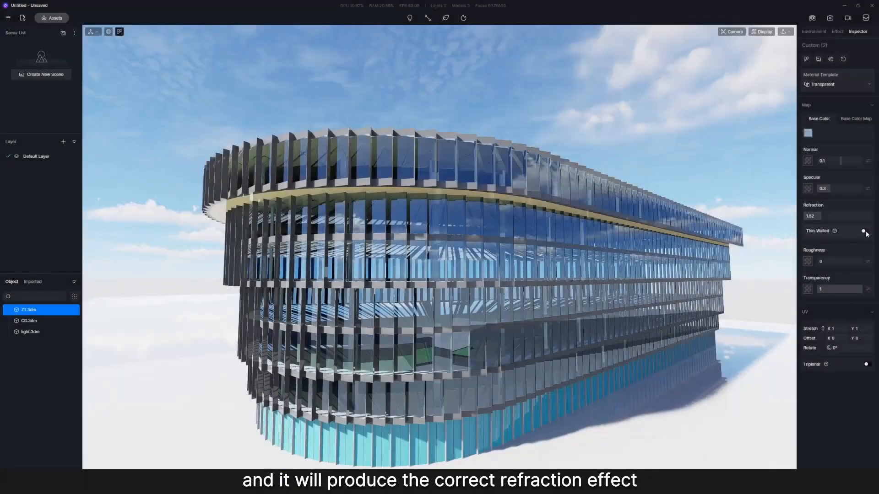
pyautogui.click(864, 231)
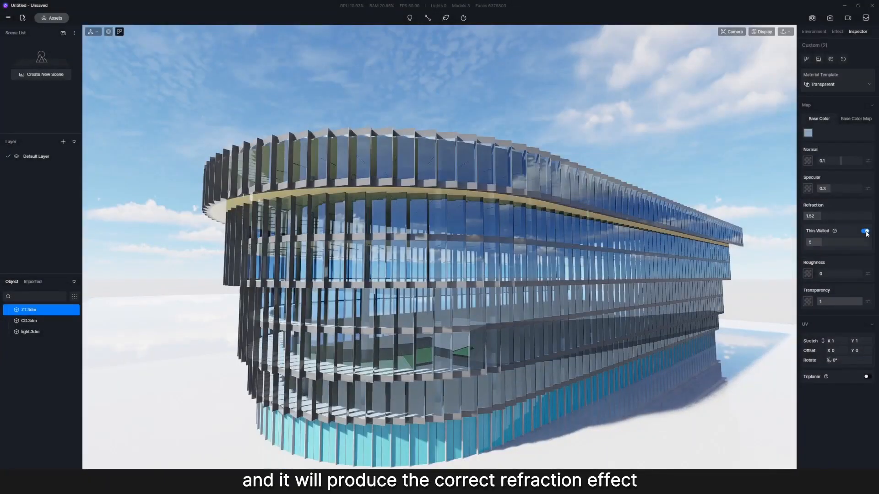
pyautogui.moveTo(428, 273); pyautogui.dragTo(458, 275, button='middle')
pyautogui.moveTo(861, 189); pyautogui.dragTo(844, 190)
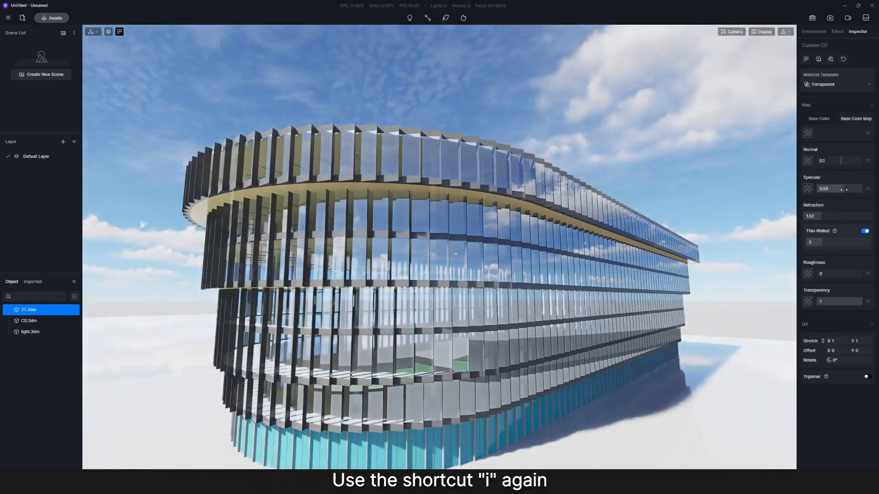
pyautogui.moveTo(861, 303); pyautogui.dragTo(853, 302)
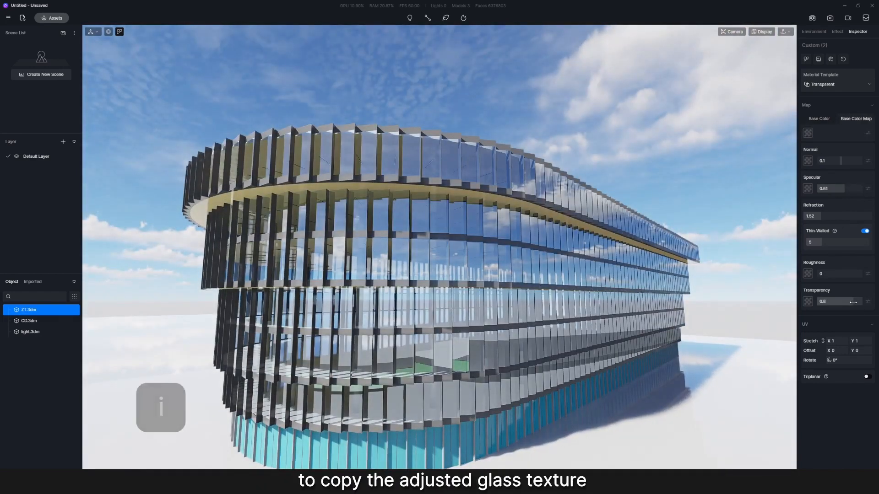
# Step: Copy the adjusted facade glass material onto the teal ground-floor panels of the building
pyautogui.press('i')
pyautogui.press('o')
pyautogui.click(361, 457)
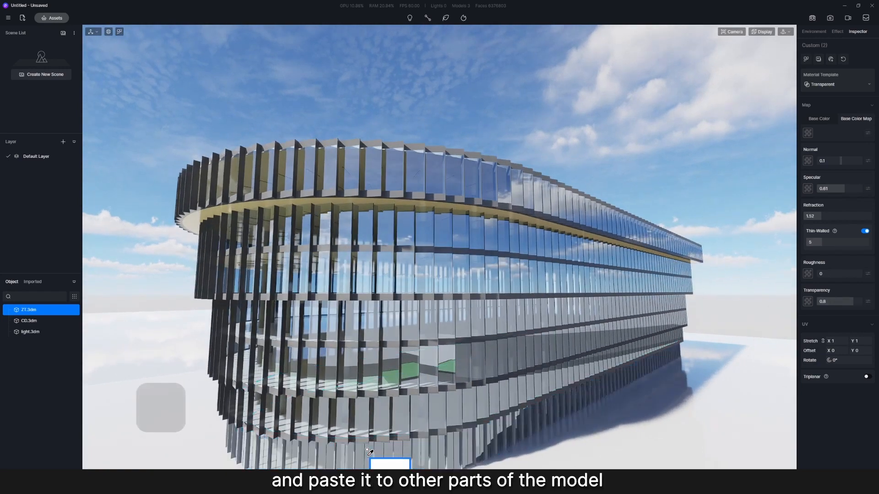
# Step: Give the window frame material a metal look with Metallic about 0.82, Roughness 0.27 and a brighter gray base color
pyautogui.moveTo(386, 337); pyautogui.dragTo(339, 347, button='middle')
pyautogui.click(465, 307)
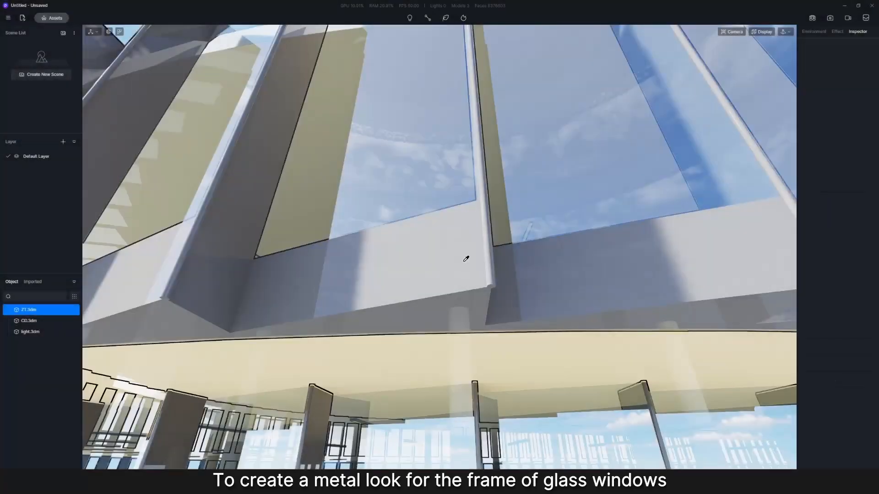
pyautogui.click(464, 256)
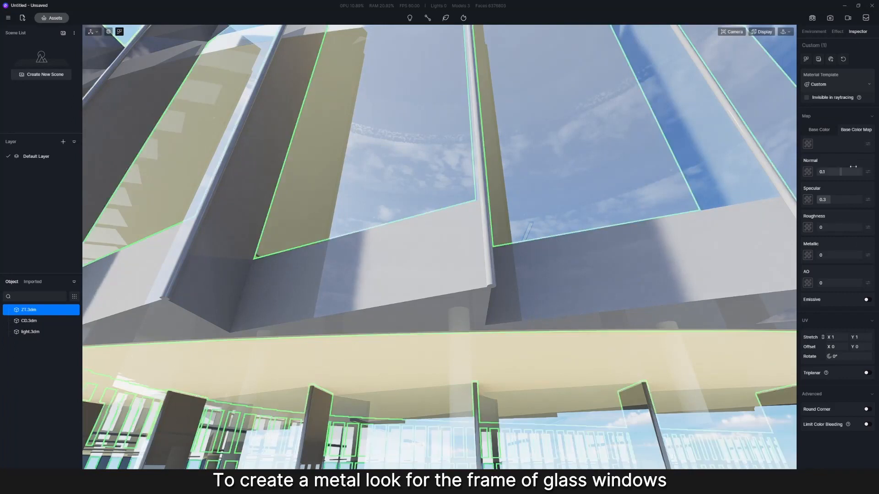
pyautogui.moveTo(822, 255); pyautogui.dragTo(854, 255)
pyautogui.moveTo(820, 227); pyautogui.dragTo(829, 227)
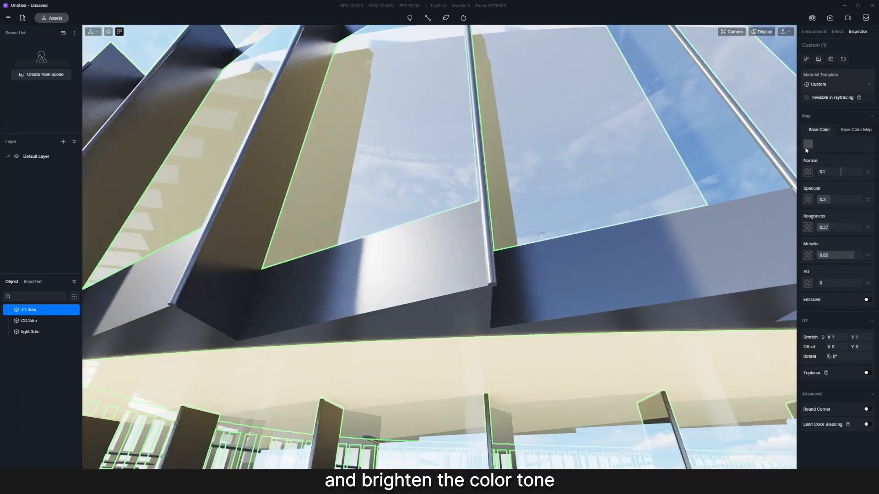
pyautogui.click(808, 144)
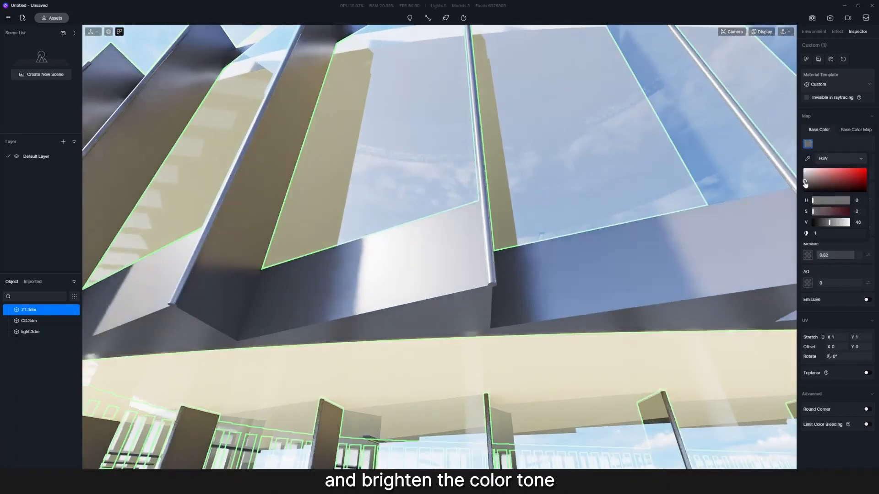
pyautogui.moveTo(819, 181); pyautogui.dragTo(804, 184)
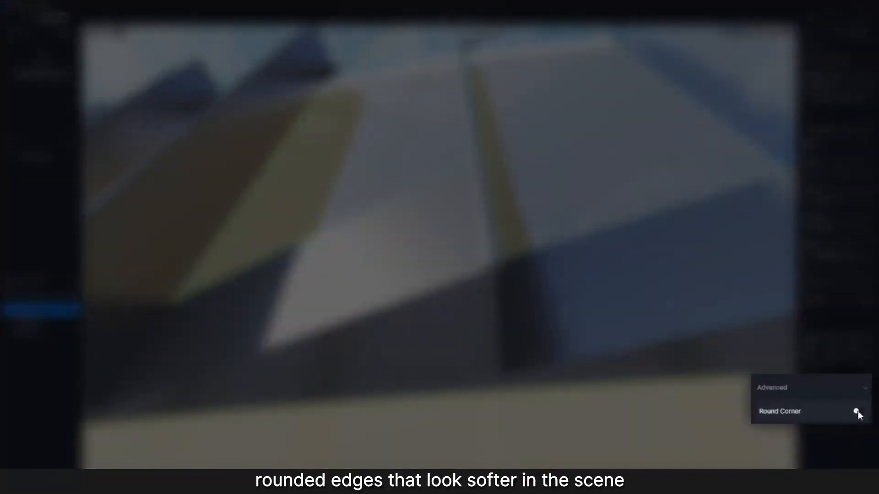
# Step: Enable Round Corner with a radius of 3 on the window frame material and inspect the softened edges
pyautogui.click(867, 409)
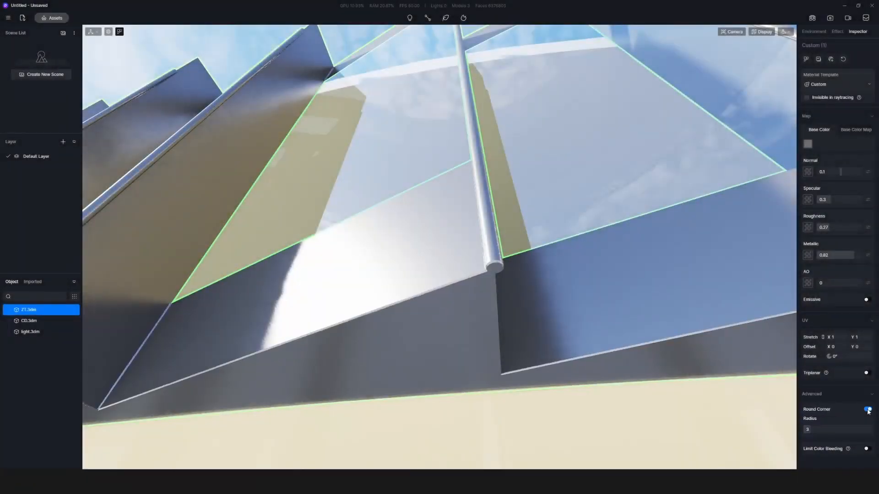
pyautogui.scroll(3, 543, 306)
pyautogui.moveTo(543, 306); pyautogui.dragTo(502, 299, button='right')
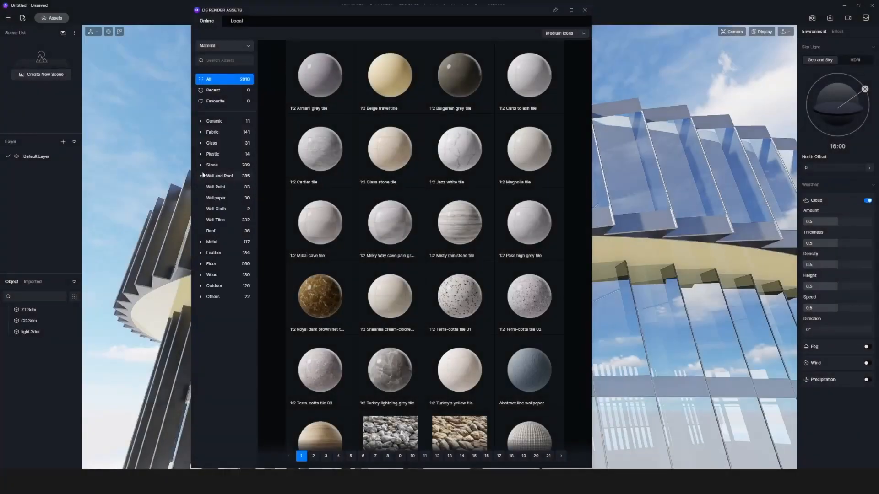
# Step: Browse the Wall and Roof category of the online material library
pyautogui.click(203, 175)
pyautogui.scroll(-1, 419, 158)
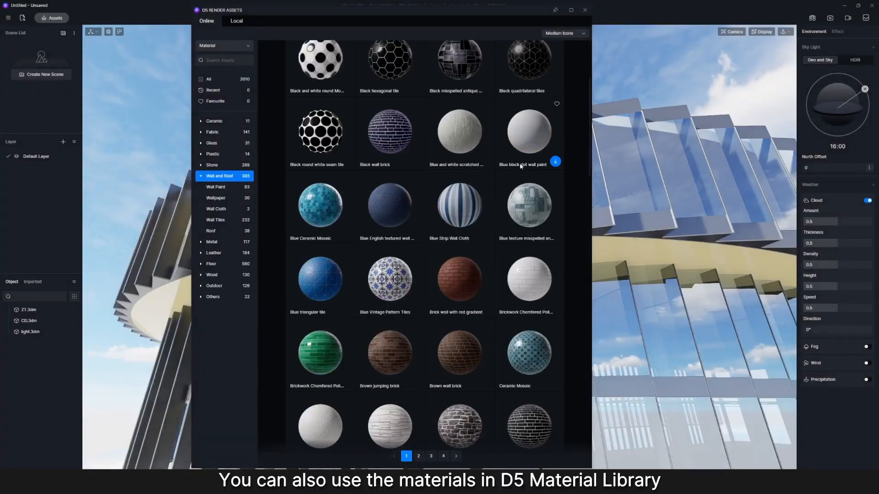
pyautogui.moveTo(511, 343); pyautogui.dragTo(493, 249)
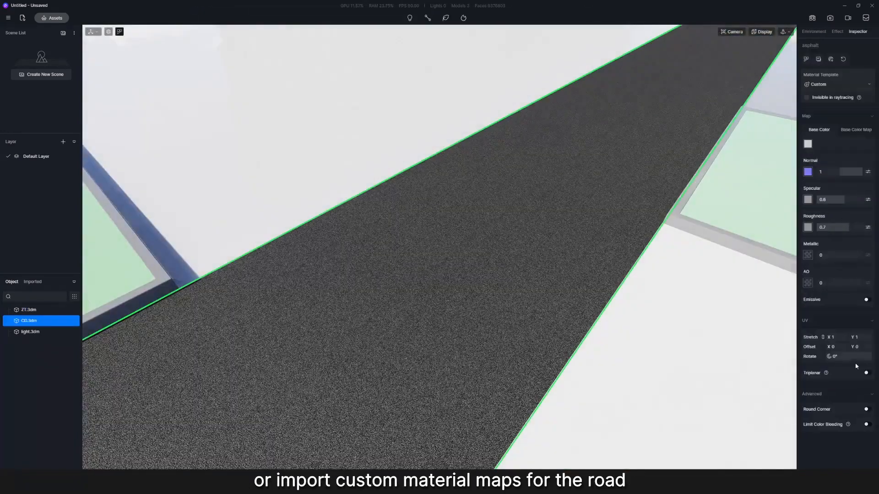
# Step: Enable Triplanar on the asphalt road material and set the Normal strength of the plaza paving material to 0.37
pyautogui.click(867, 373)
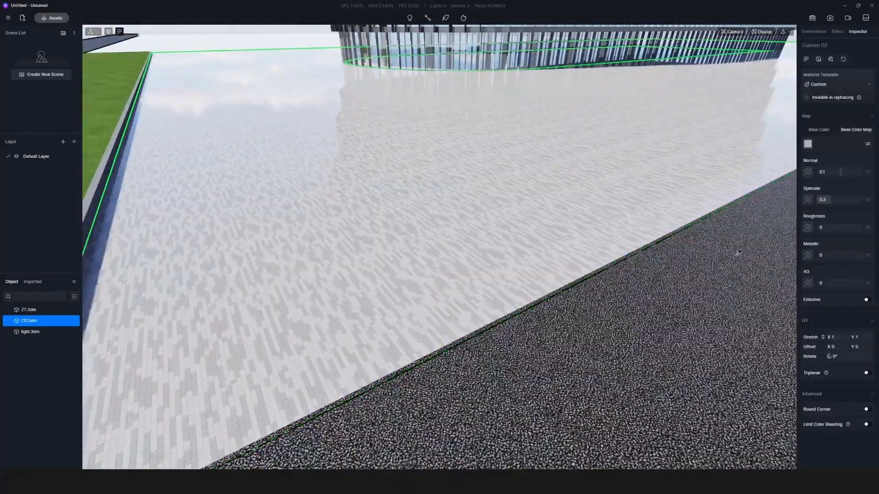
pyautogui.click(867, 143)
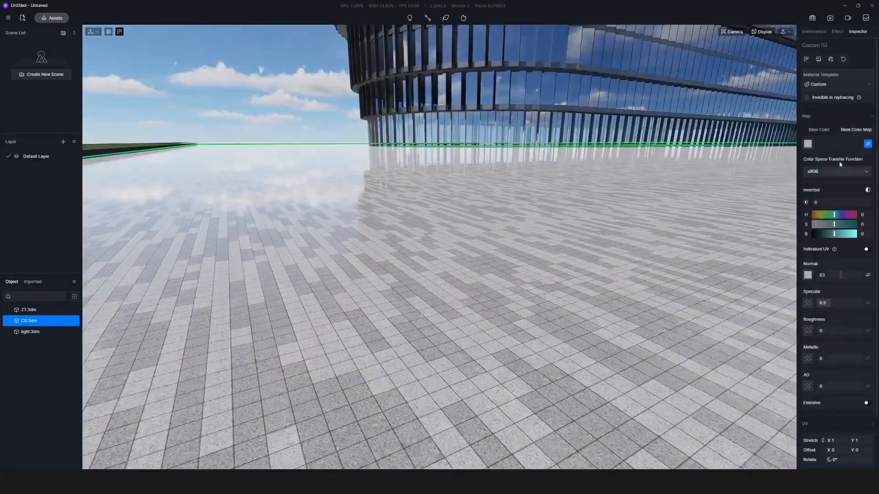
pyautogui.click(867, 144)
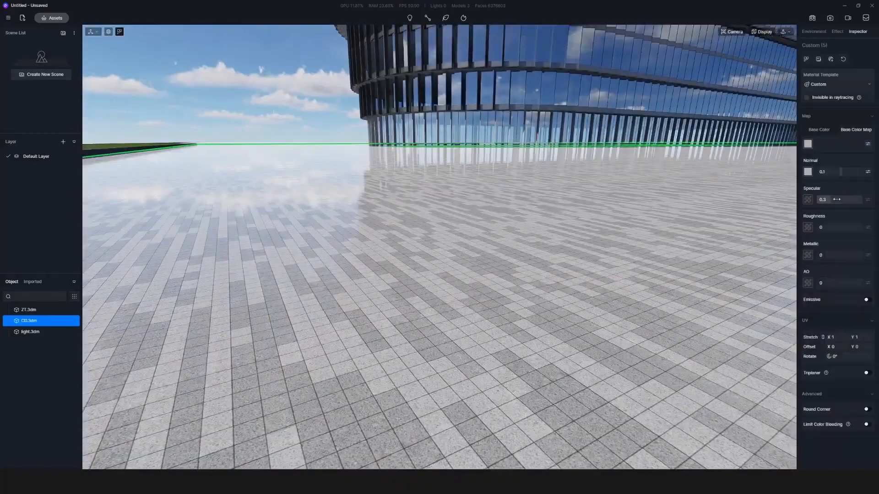
pyautogui.moveTo(840, 172); pyautogui.dragTo(850, 172)
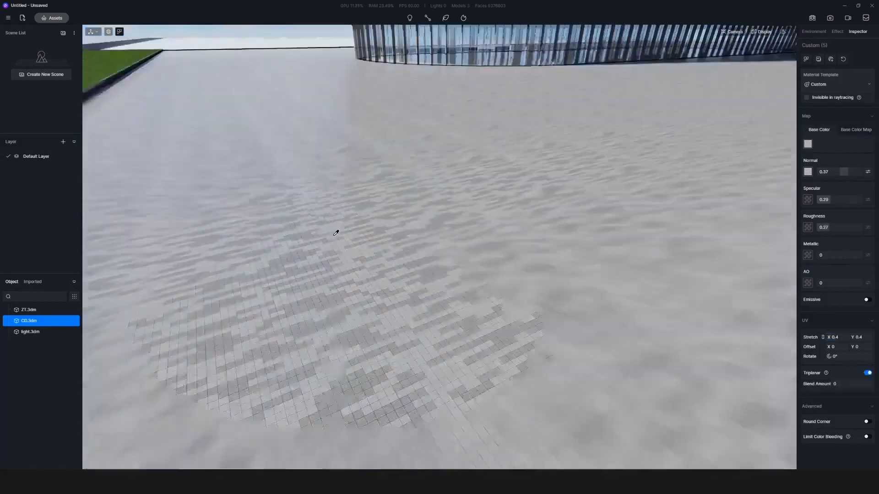
# Step: Enable Round Corner on the linear light's housing and make its yellow strip a white emissive material using color temperature
pyautogui.click(867, 409)
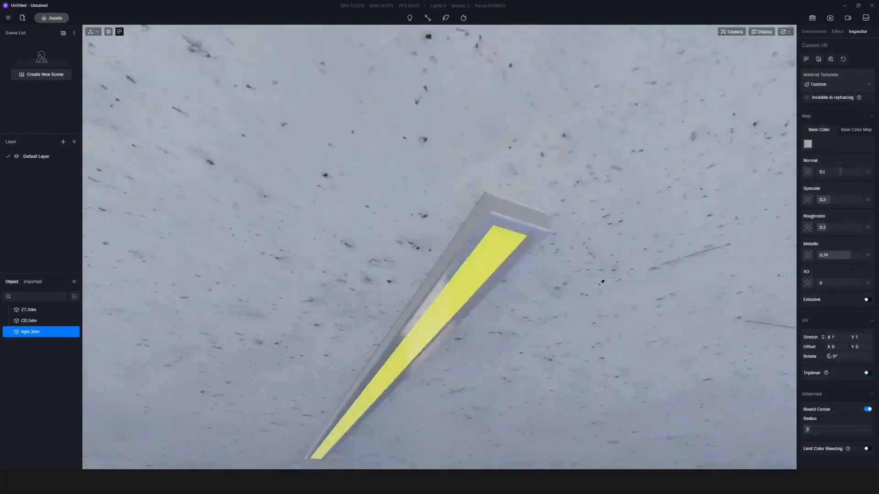
pyautogui.click(486, 251)
pyautogui.click(807, 143)
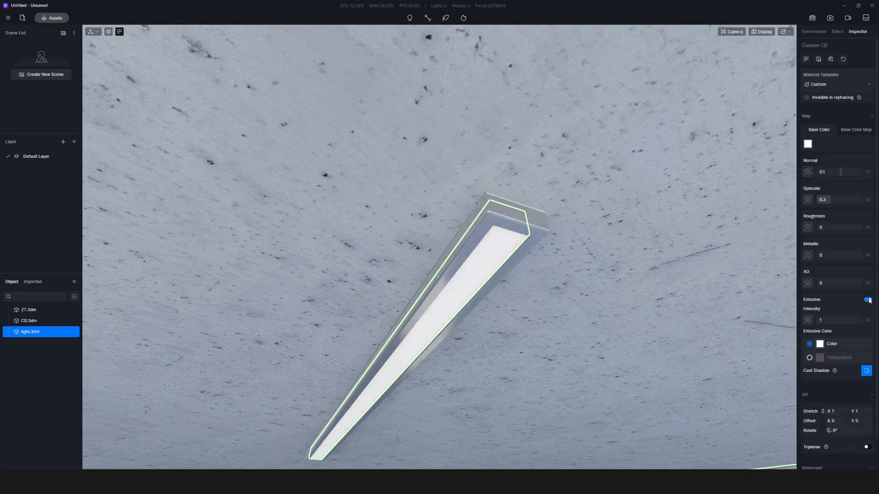
pyautogui.moveTo(824, 320); pyautogui.dragTo(842, 320)
pyautogui.click(809, 357)
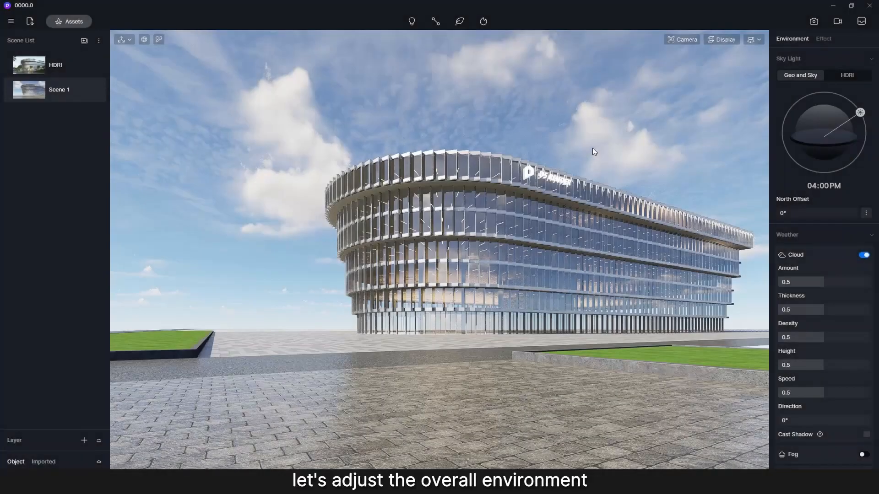
# Step: Switch the sky light to HDRI and import _DYC_HDR_16K_04.hdr as the custom environment
pyautogui.click(838, 77)
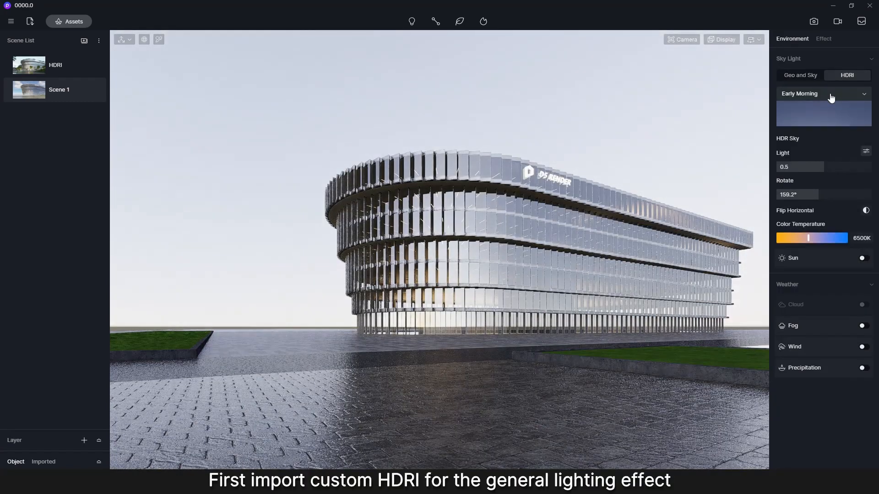
pyautogui.click(831, 95)
pyautogui.click(790, 340)
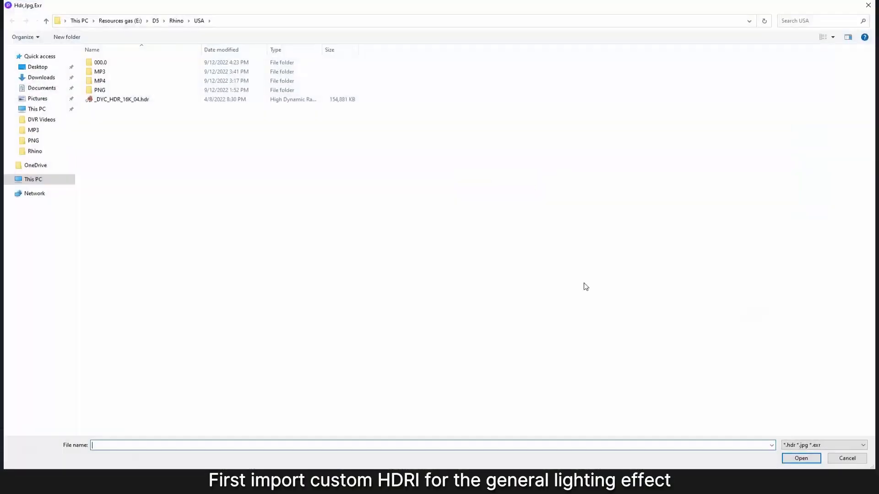
pyautogui.doubleClick(169, 100)
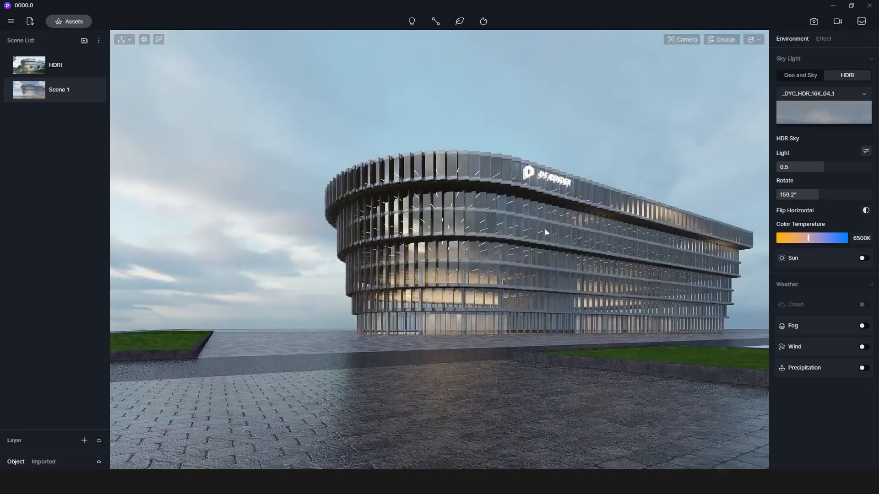
# Step: Enable Fog in the weather settings and tint it light blue with hue 202 and saturation 22
pyautogui.click(862, 326)
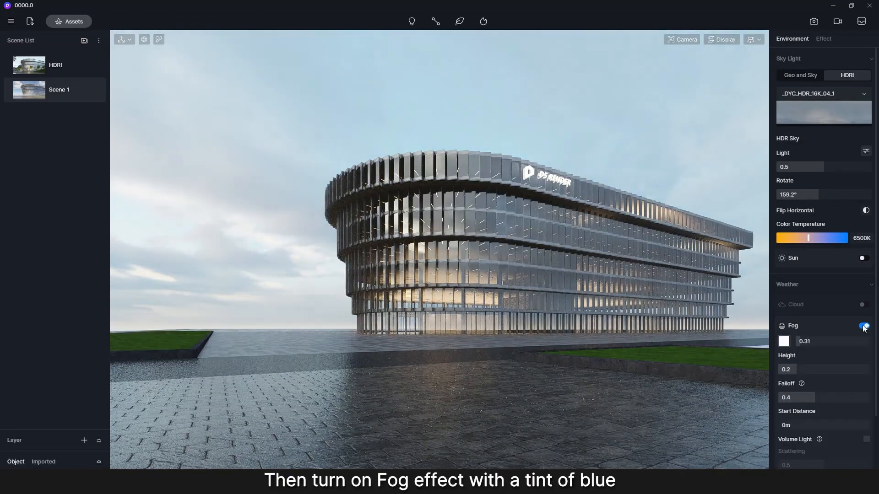
pyautogui.click(784, 343)
pyautogui.moveTo(798, 430); pyautogui.dragTo(802, 429)
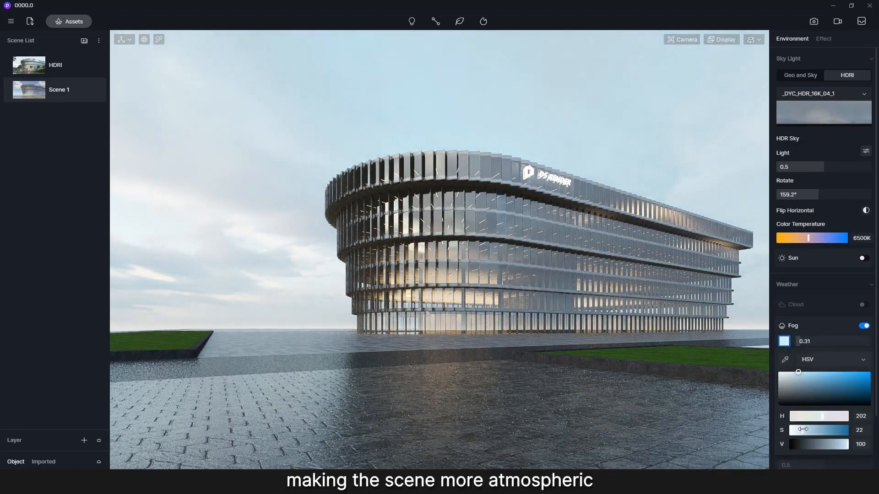
pyautogui.click(814, 328)
# Step: Turn off auto exposure in the post-processing effects, then set Exposure to -0.1 and White Balance to 7150
pyautogui.click(822, 39)
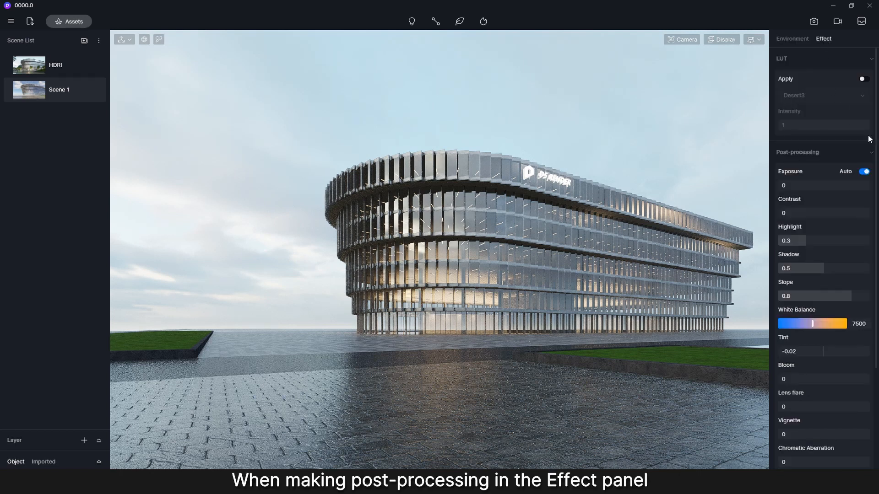
pyautogui.click(864, 172)
pyautogui.moveTo(822, 187); pyautogui.dragTo(820, 187)
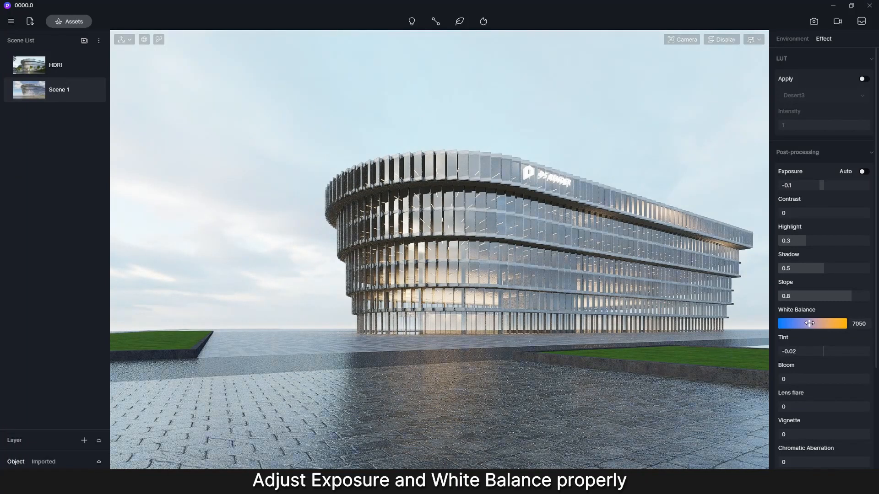
pyautogui.moveTo(809, 323); pyautogui.dragTo(809, 324)
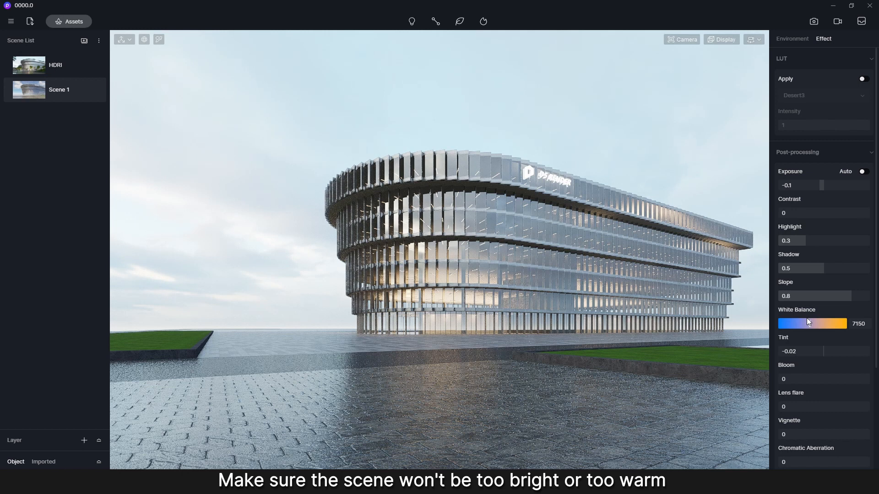
# Step: Set the post-processing Bloom to 0.4 and Vignette to 0.6
pyautogui.click(797, 380)
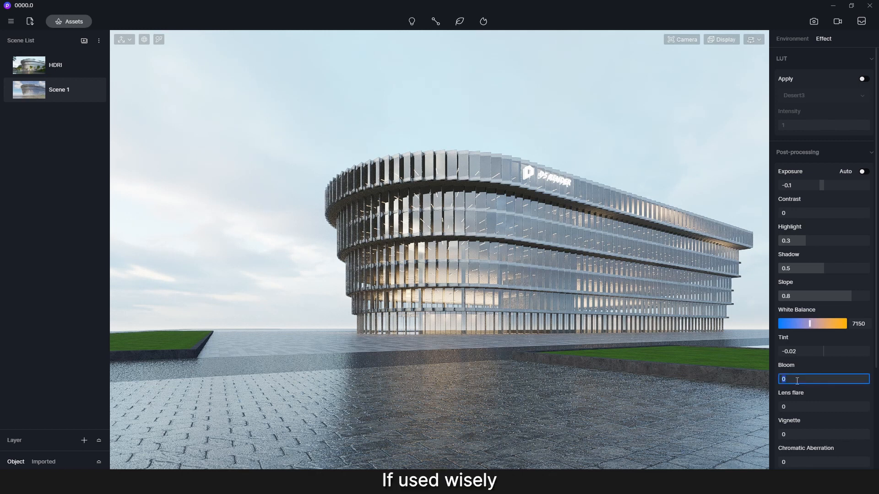
pyautogui.press('Return')
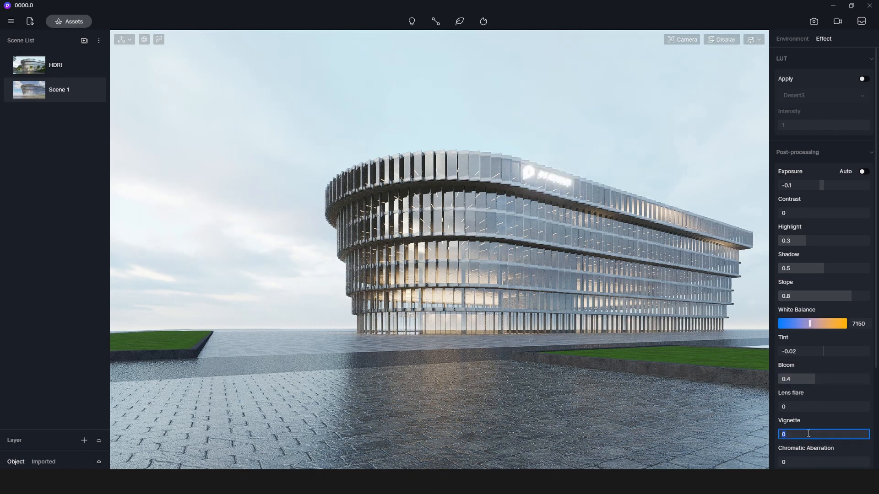
pyautogui.write('0.6')
pyautogui.press('Return')
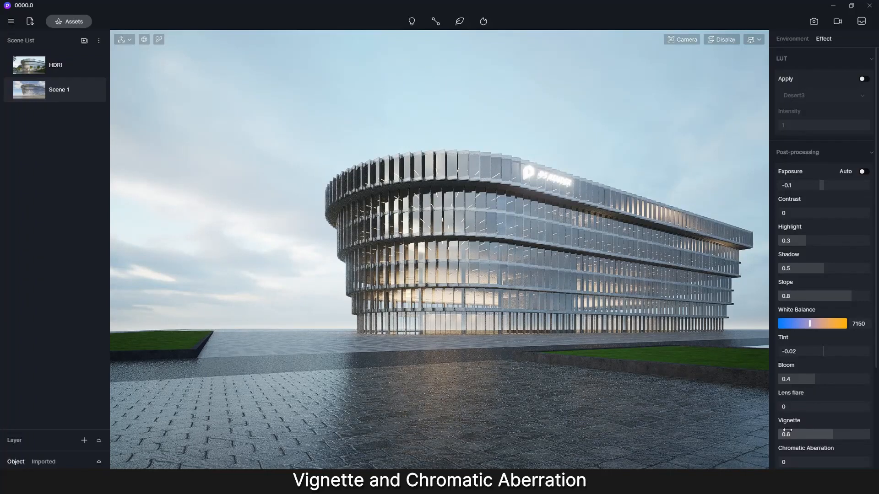
# Step: Set the Chromatic Aberration effect to 0.2
pyautogui.scroll(-1, 794, 434)
pyautogui.click(798, 436)
pyautogui.write('0.')
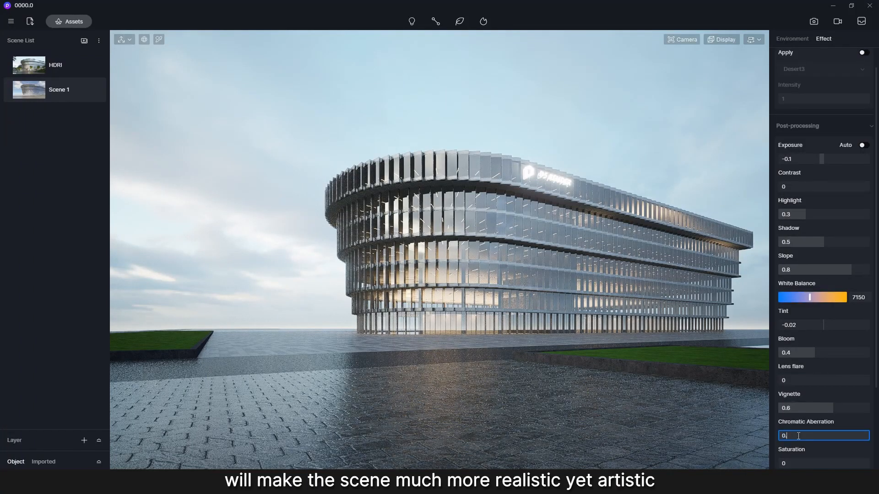
pyautogui.write('2')
pyautogui.press('Return')
# Step: Apply the Modern Dystopian Action LUT to the scene with an intensity of 0.1
pyautogui.scroll(1, 820, 92)
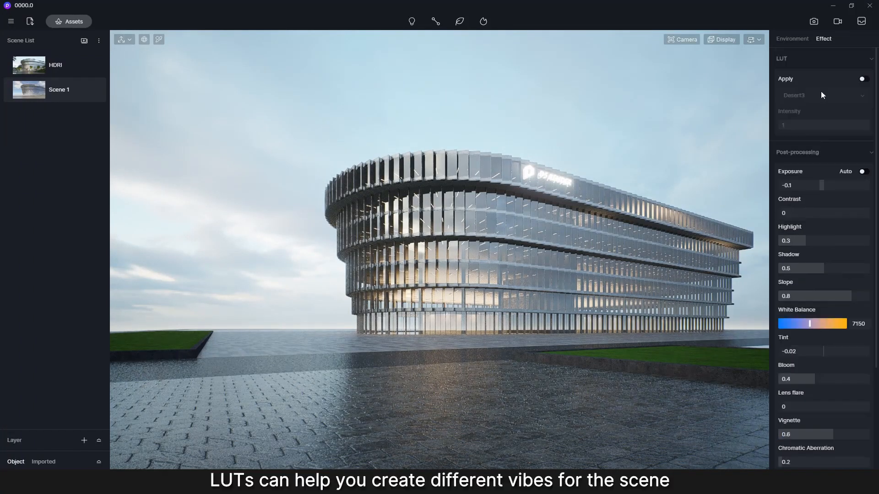
pyautogui.click(863, 78)
pyautogui.click(826, 95)
pyautogui.click(824, 142)
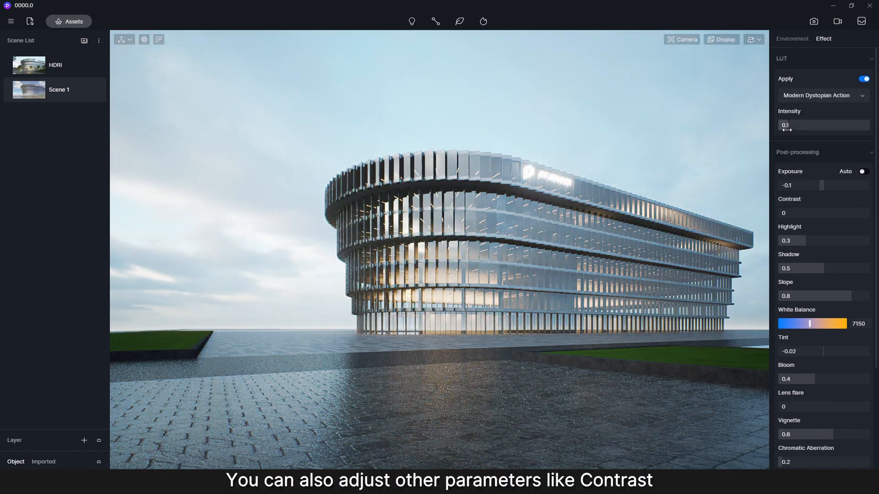
# Step: Enable Precipitation in the environment's weather settings and set the rain Strength to 0
pyautogui.scroll(-4, 817, 181)
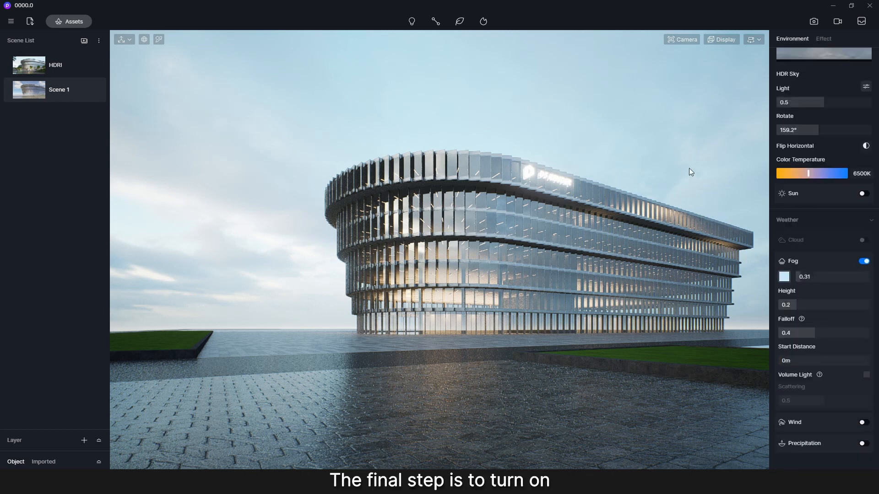
pyautogui.scroll(1, 824, 266)
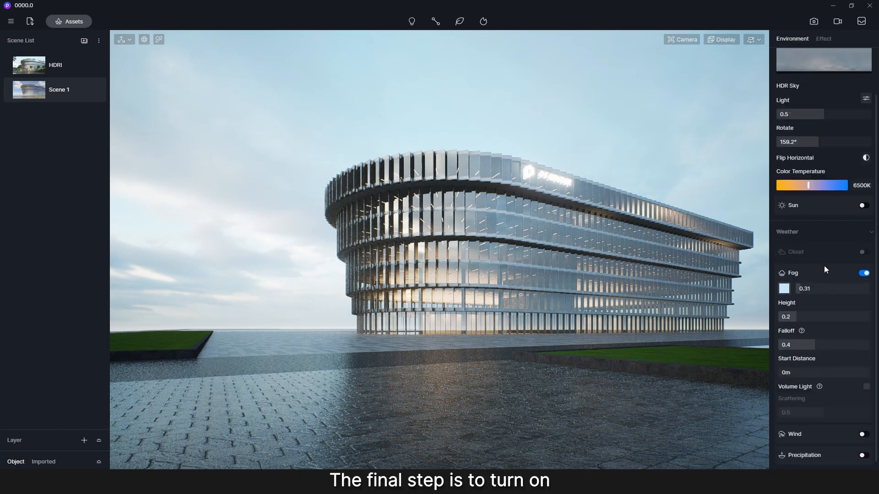
pyautogui.scroll(-1, 827, 321)
pyautogui.click(863, 444)
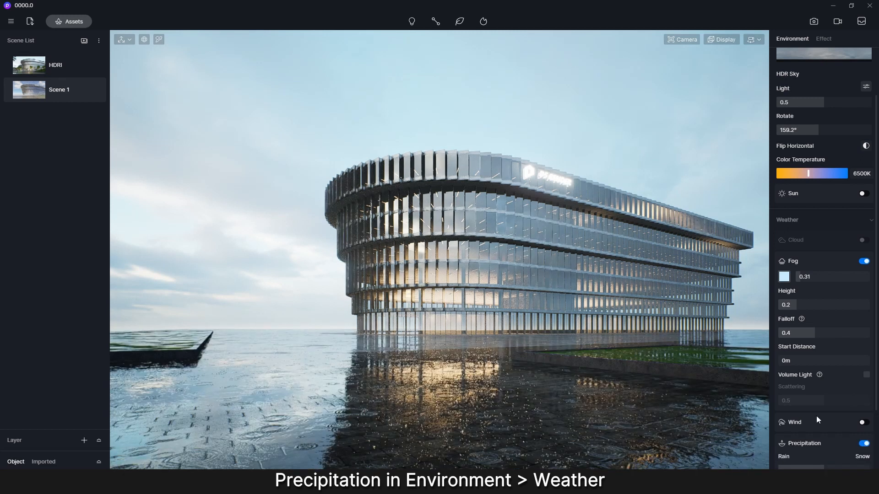
pyautogui.scroll(-3, 816, 416)
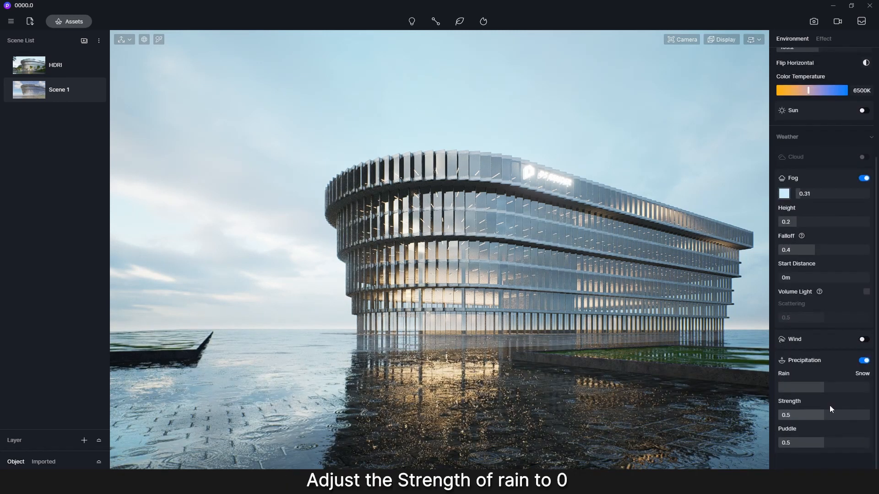
pyautogui.write('0')
pyautogui.press('Return')
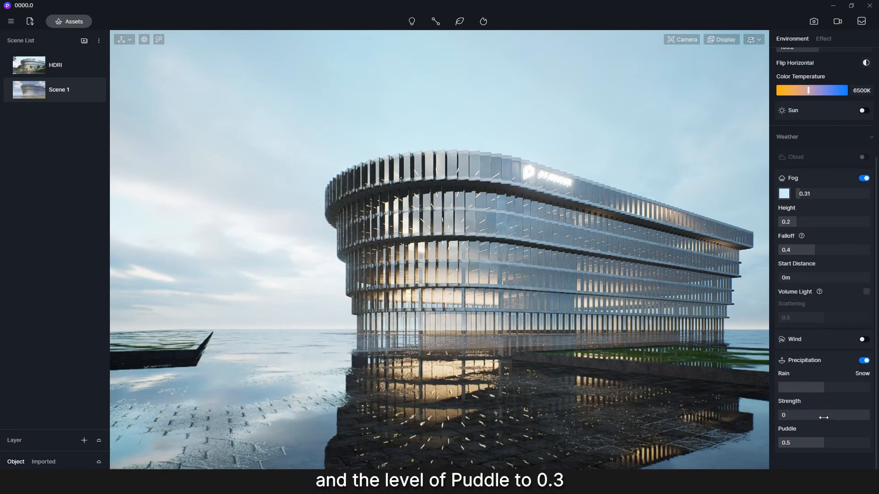
# Step: Set the precipitation Puddle level to 0.3 for an after-rain ponding effect on the ground
pyautogui.click(827, 443)
pyautogui.write('0.3')
pyautogui.press('Return')
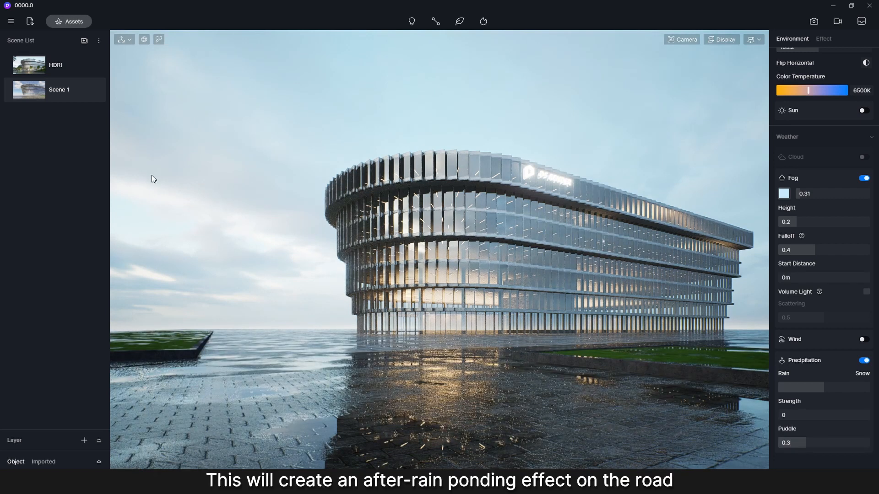
# Step: Place modern glass high-rise models from the asset library and distribute copies behind and beside the main building as a backdrop
pyautogui.moveTo(91, 90)
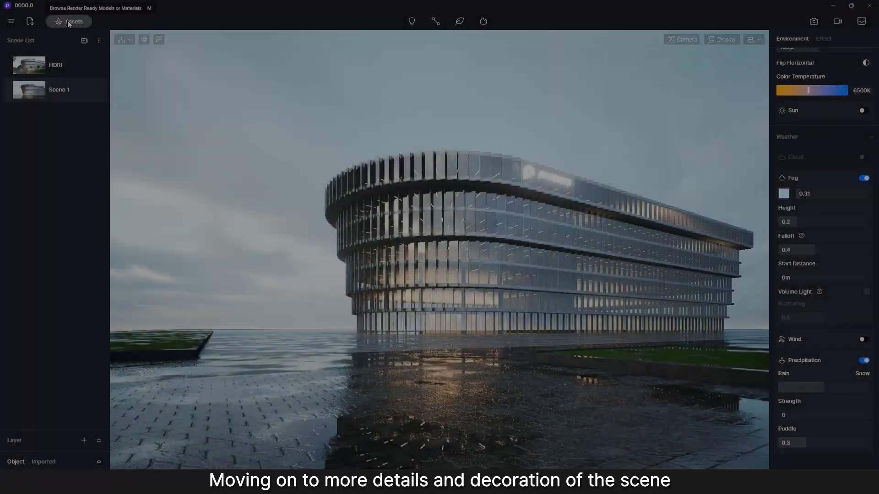
pyautogui.click(68, 22)
pyautogui.click(237, 227)
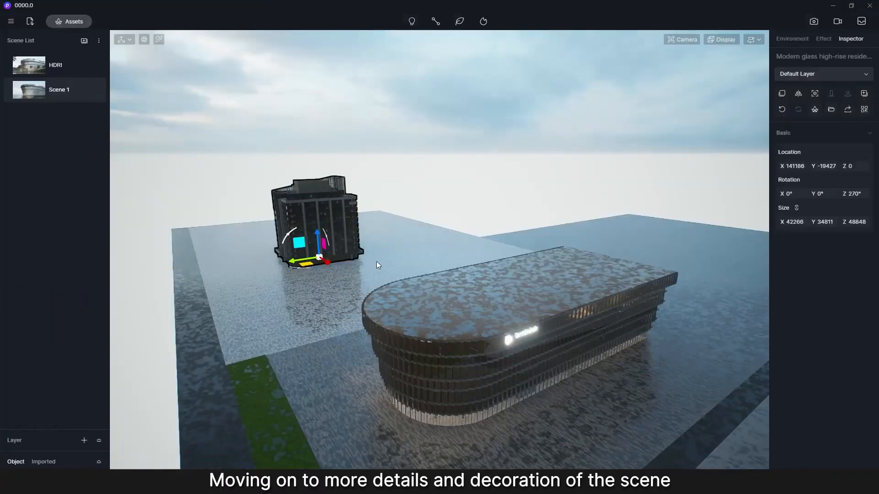
pyautogui.moveTo(292, 262); pyautogui.dragTo(725, 317)
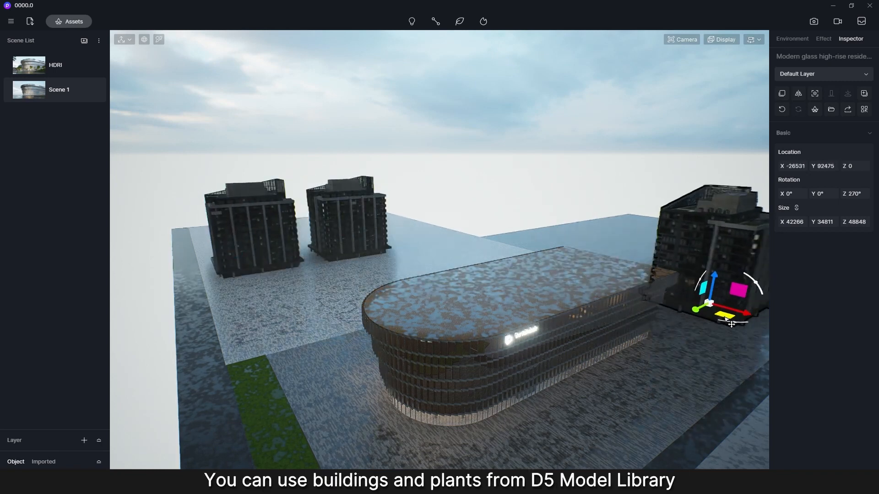
pyautogui.click(247, 250)
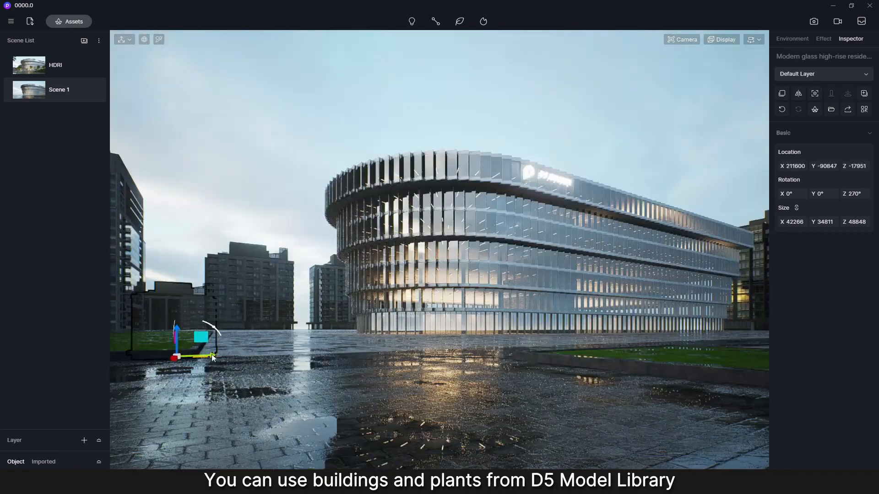
pyautogui.moveTo(238, 359); pyautogui.dragTo(343, 362)
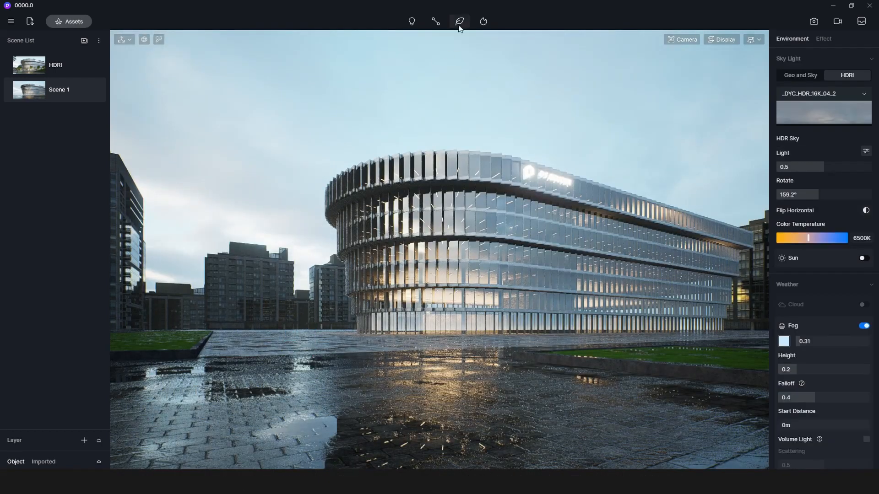
# Step: Paint trees with the Brush tool on the ground in front of the background high-rises
pyautogui.click(459, 23)
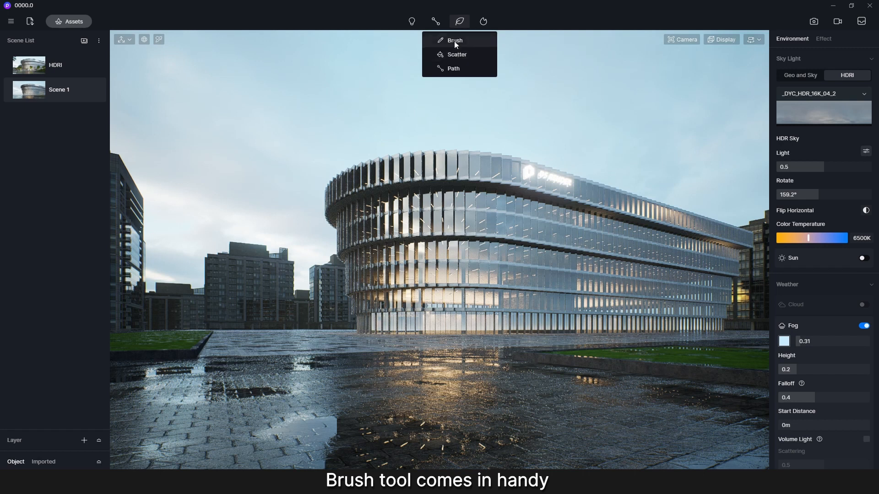
pyautogui.click(454, 41)
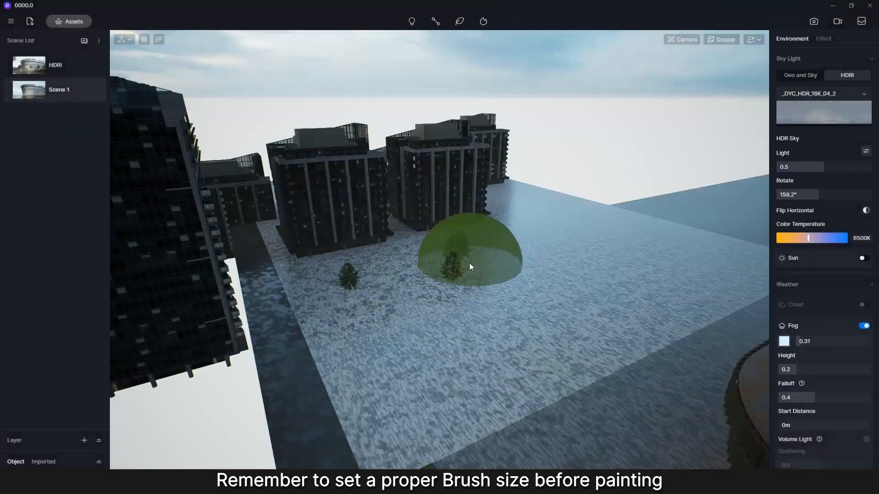
pyautogui.moveTo(468, 262)
pyautogui.mouseDown()
pyautogui.moveTo(309, 349)
pyautogui.moveTo(606, 298)
pyautogui.moveTo(311, 328)
pyautogui.moveTo(444, 313)
pyautogui.moveTo(187, 171)
pyautogui.mouseUp()
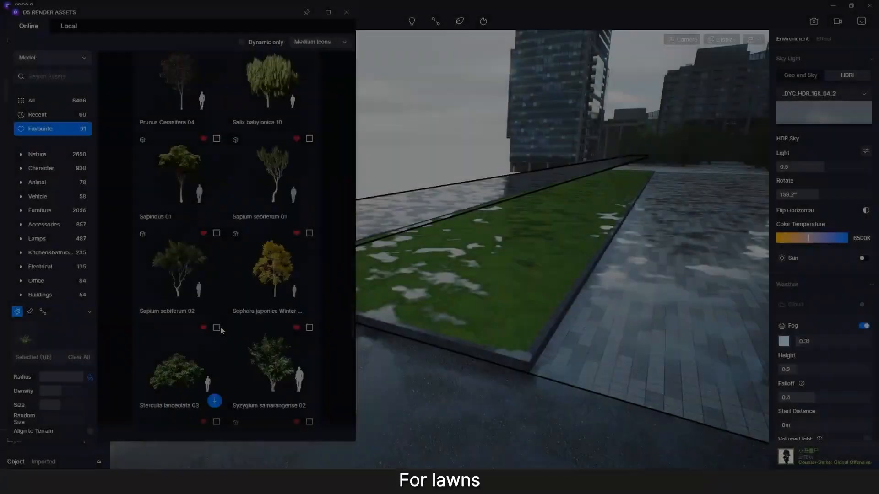
# Step: Scatter Miscanthus flavidus 02 grass over the lawn with the brush radius at maximum and an increased density
pyautogui.scroll(-5, 217, 327)
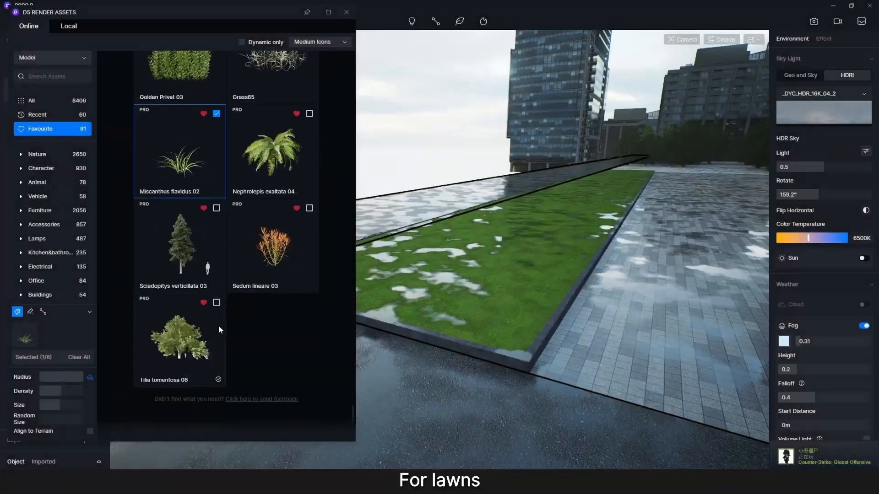
pyautogui.click(181, 210)
pyautogui.moveTo(60, 391); pyautogui.dragTo(76, 392)
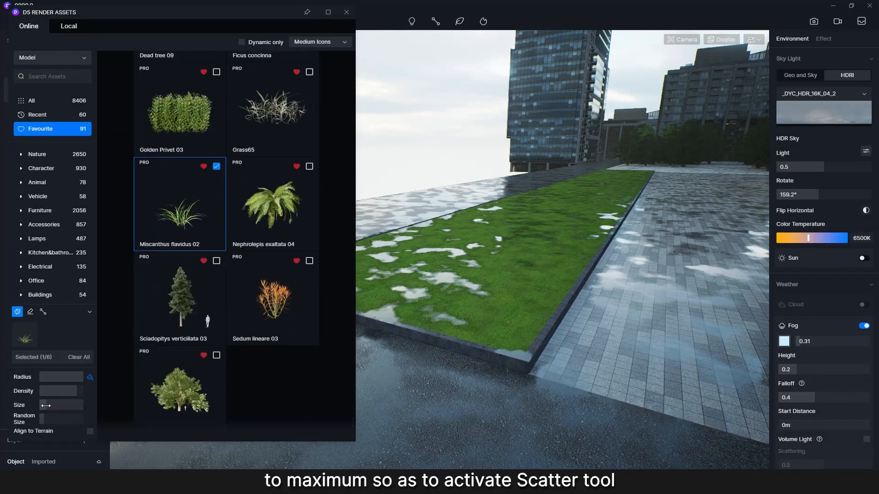
pyautogui.click(346, 12)
pyautogui.scroll(5, 481, 341)
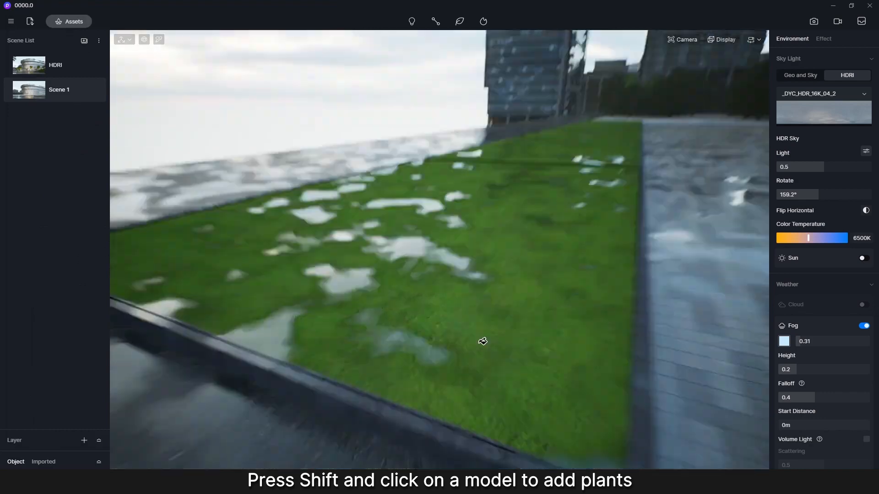
pyautogui.keyDown('shift'); pyautogui.click(471, 268); pyautogui.keyUp('shift')
pyautogui.keyDown('shift'); pyautogui.click(448, 288); pyautogui.keyUp('shift')
# Step: Place several 紫叶小檗 01 shrubs in varying sizes across the front part of the grassy lawn
pyautogui.moveTo(447, 289); pyautogui.dragTo(506, 229, button='right')
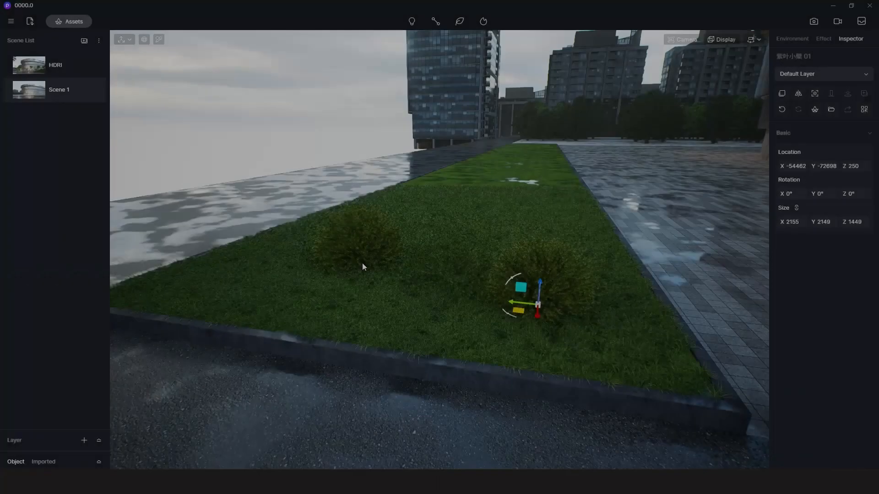
pyautogui.click(361, 263)
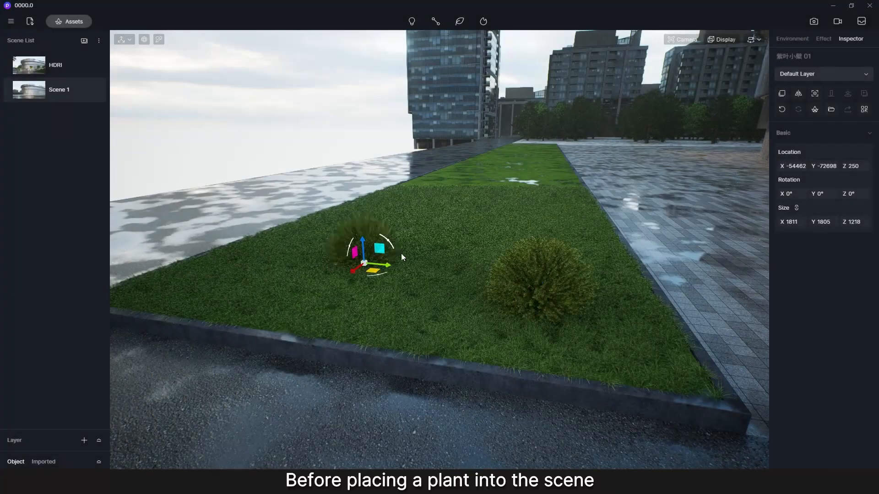
pyautogui.click(485, 236)
pyautogui.click(571, 210)
pyautogui.click(225, 312)
# Step: Place Nephrolepis exaltata 04 ferns near the lawn's curb and among the shrubs, rotating and resizing them with Smart Placement
pyautogui.moveTo(659, 366); pyautogui.dragTo(514, 252, button='right')
pyautogui.click(496, 255)
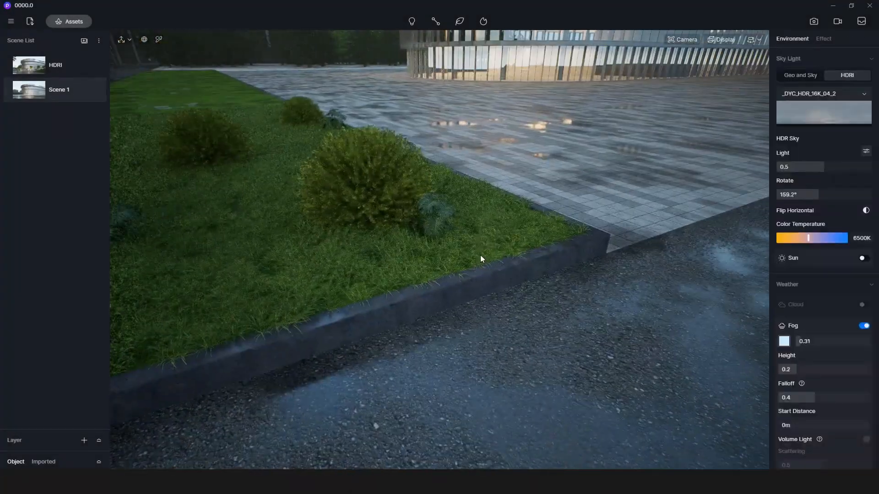
pyautogui.click(503, 249)
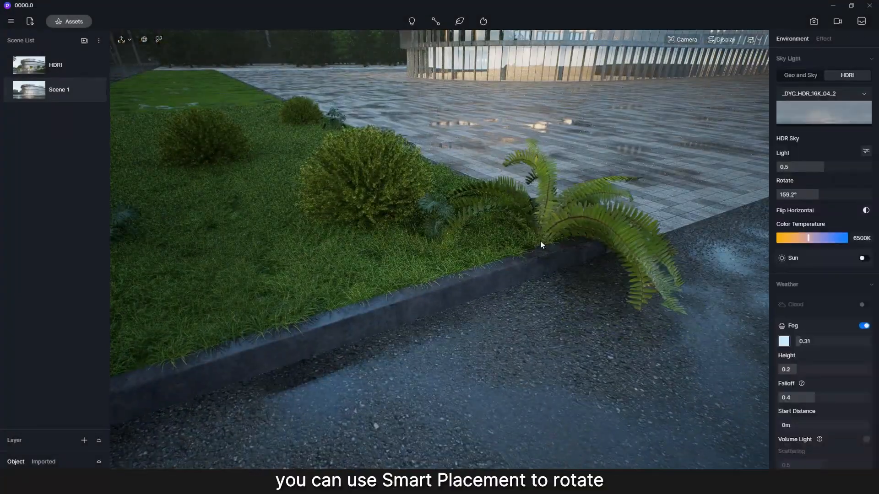
pyautogui.moveTo(509, 243); pyautogui.dragTo(530, 240)
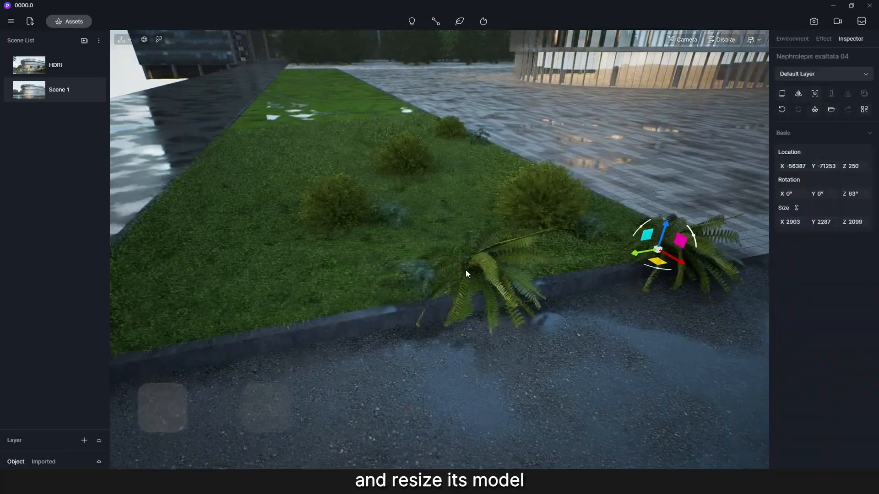
pyautogui.moveTo(466, 270); pyautogui.dragTo(580, 259, button='right')
pyautogui.moveTo(580, 259); pyautogui.dragTo(555, 285)
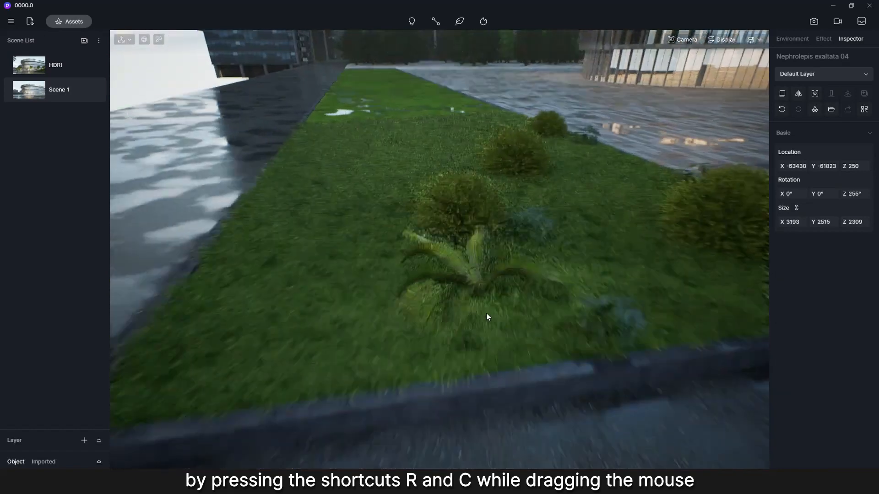
pyautogui.moveTo(486, 313); pyautogui.dragTo(514, 314, button='right')
pyautogui.moveTo(514, 314); pyautogui.dragTo(589, 304)
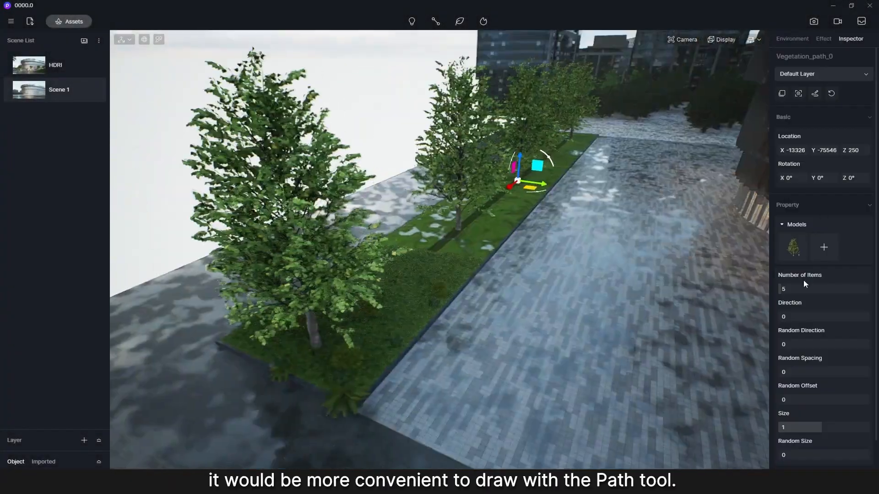
# Step: Set the tree path to 6 items, size 0.81, Random Direction 0.38, Random Spacing 0.3 and Random Offset 0.04, and reposition it over the lawn
pyautogui.moveTo(798, 289); pyautogui.dragTo(780, 291)
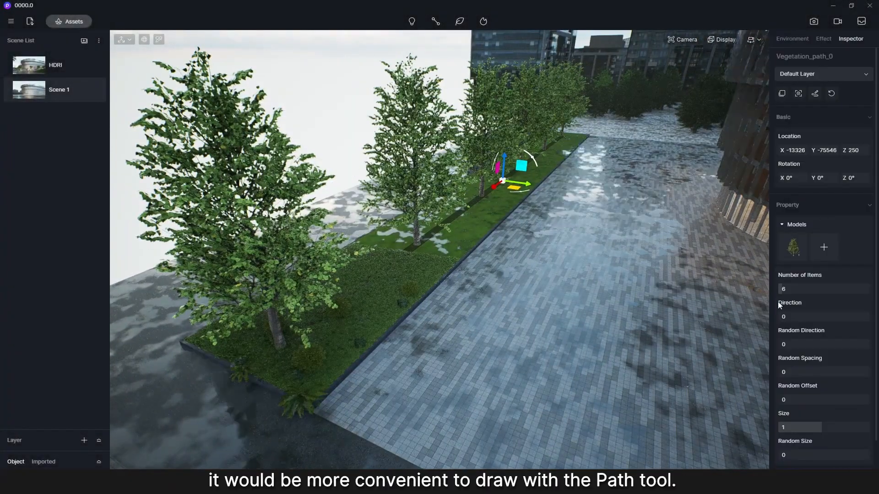
pyautogui.scroll(-2, 791, 347)
pyautogui.moveTo(814, 393)
pyautogui.mouseDown()
pyautogui.moveTo(792, 394)
pyautogui.moveTo(812, 394)
pyautogui.mouseUp()
pyautogui.moveTo(788, 337); pyautogui.dragTo(806, 338)
pyautogui.moveTo(785, 366)
pyautogui.mouseDown()
pyautogui.moveTo(795, 367)
pyautogui.moveTo(782, 365)
pyautogui.mouseUp()
pyautogui.moveTo(788, 310); pyautogui.dragTo(813, 310)
pyautogui.moveTo(513, 187); pyautogui.dragTo(516, 187)
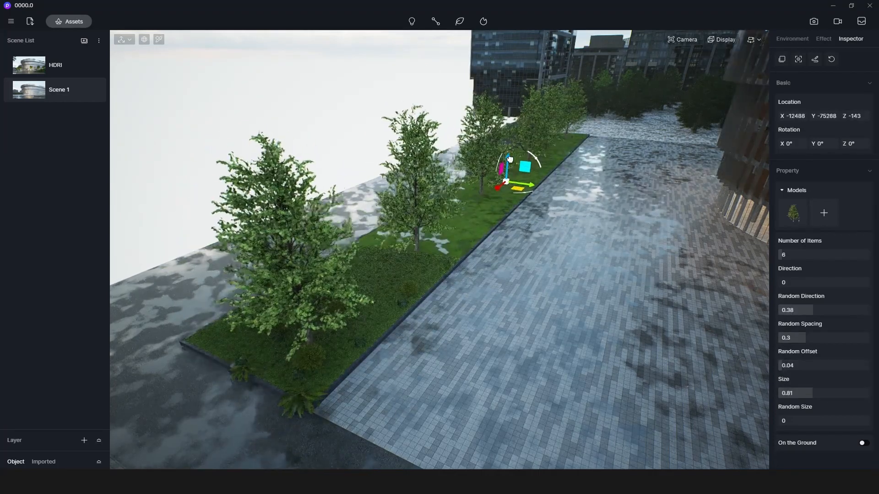
pyautogui.click(159, 140)
pyautogui.click(23, 88)
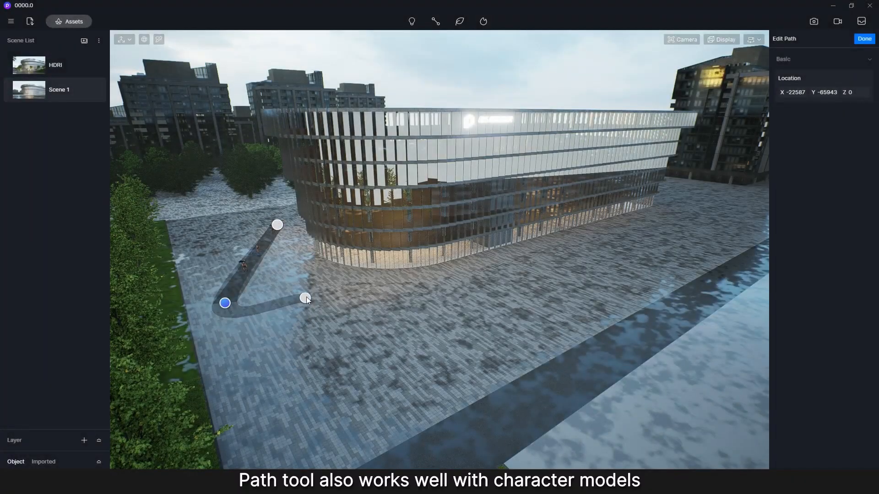
# Step: Draw a winding character path across the plaza in front of the building and increase its density
pyautogui.click(304, 334)
pyautogui.click(318, 383)
pyautogui.click(420, 285)
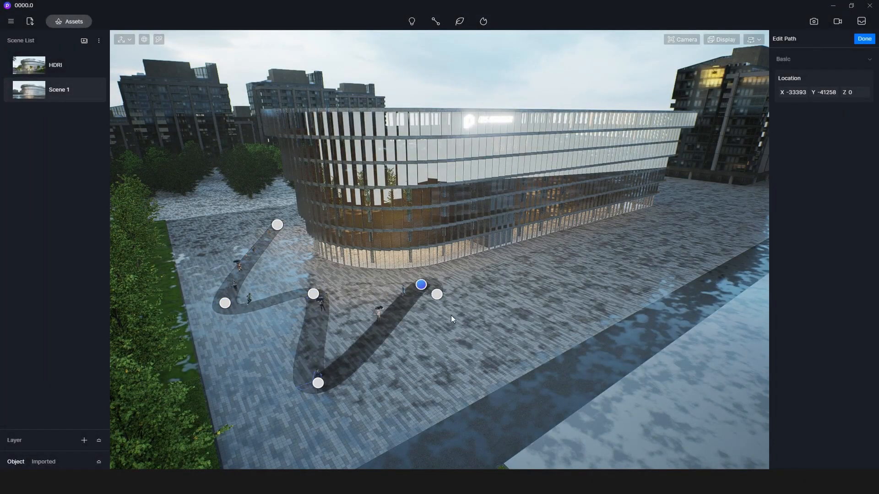
pyautogui.click(489, 323)
pyautogui.click(563, 251)
pyautogui.click(641, 257)
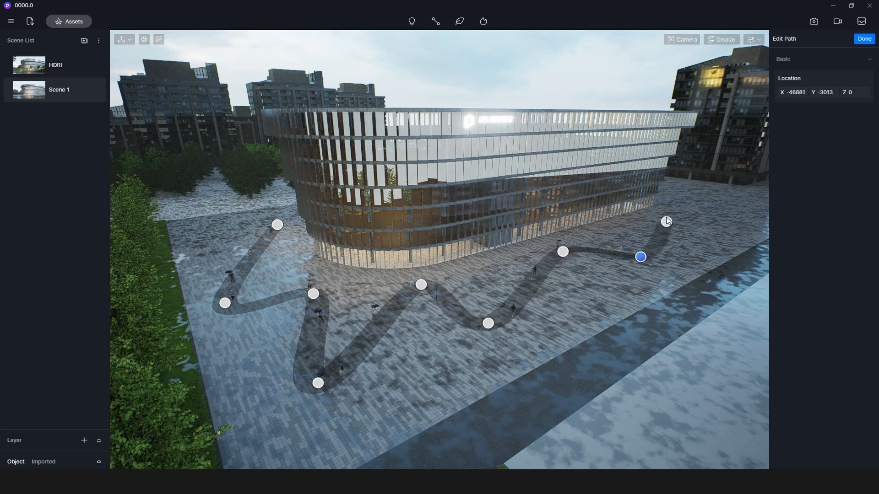
pyautogui.click(731, 212)
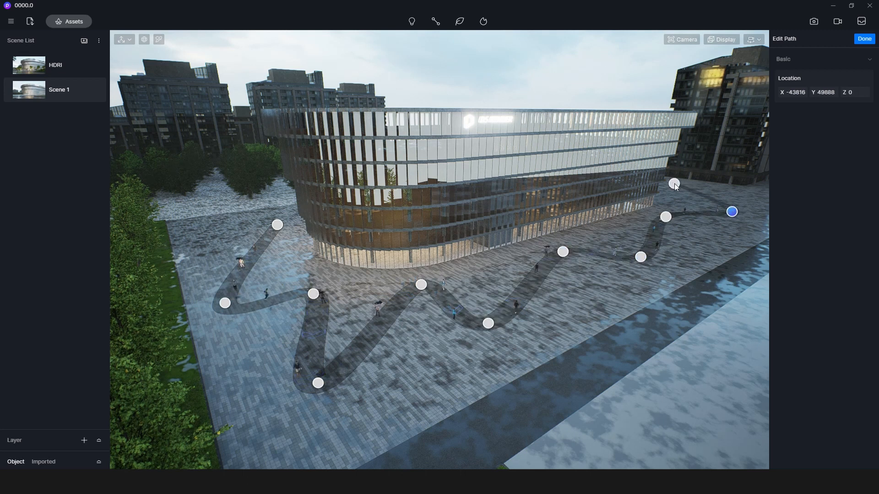
pyautogui.click(864, 38)
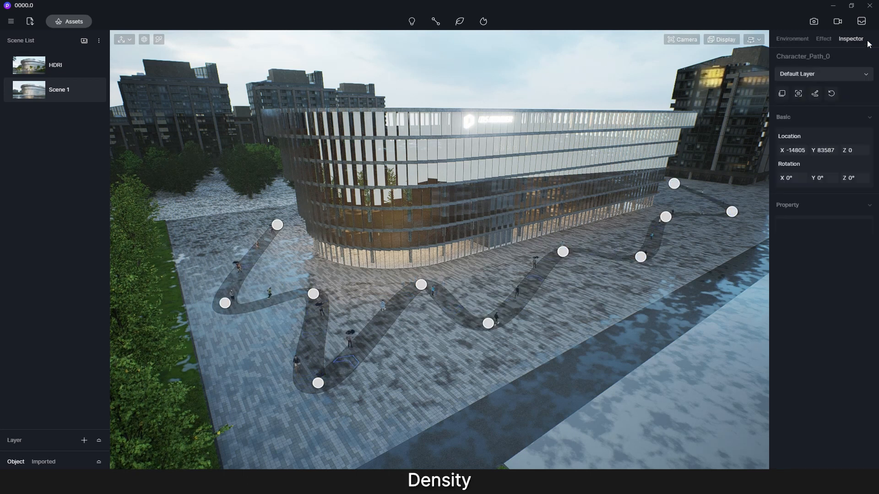
pyautogui.scroll(-3, 813, 281)
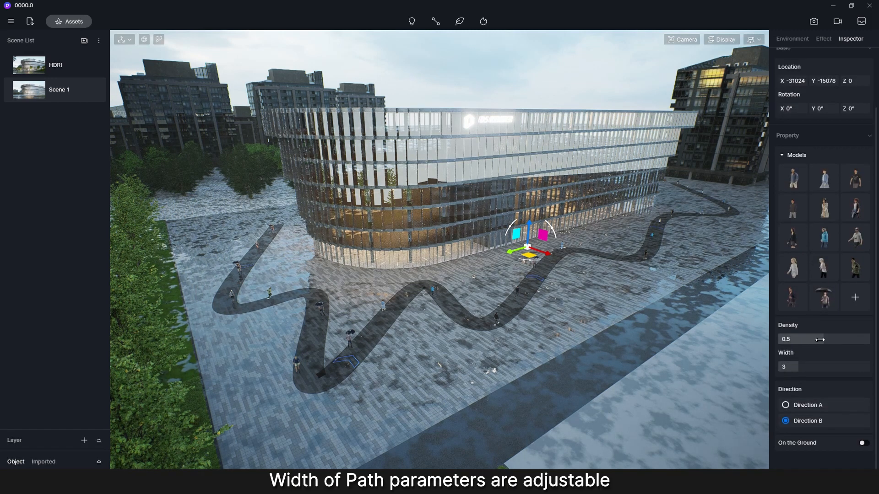
pyautogui.moveTo(820, 340); pyautogui.dragTo(839, 339)
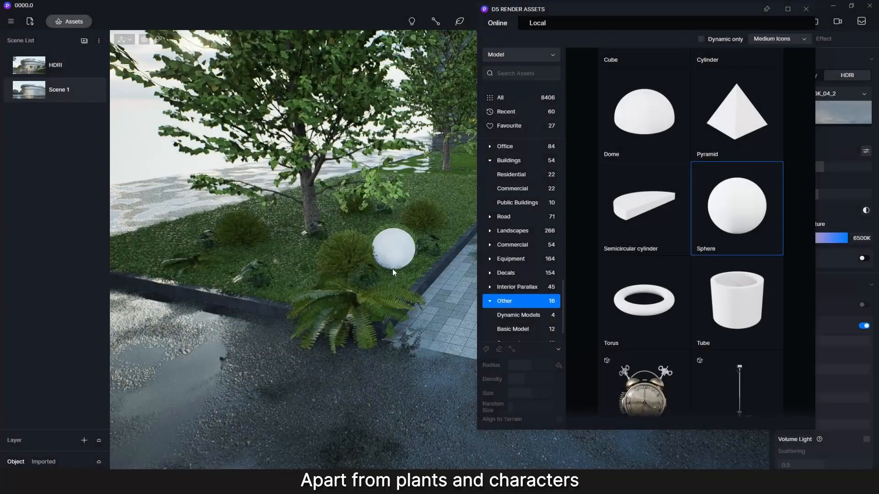
# Step: Place a Sphere basic model on the lawn beside the shrub at the front corner
pyautogui.click(401, 269)
pyautogui.press('Escape')
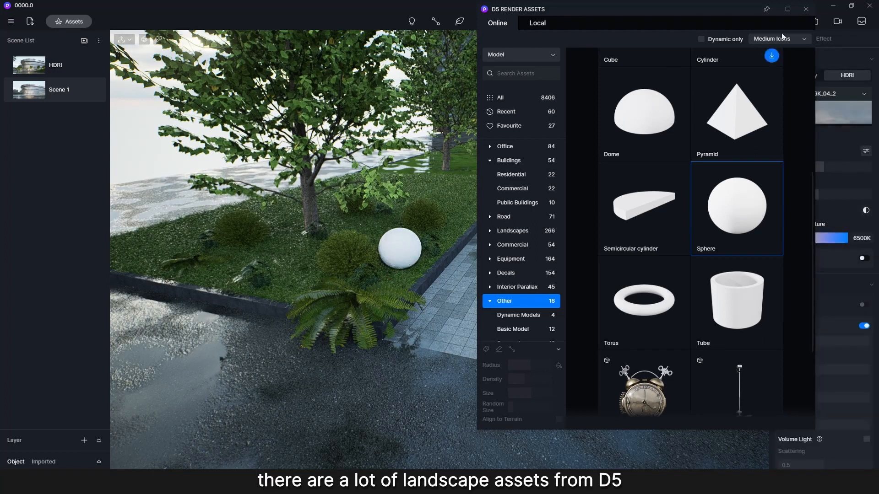
pyautogui.click(805, 14)
pyautogui.click(402, 248)
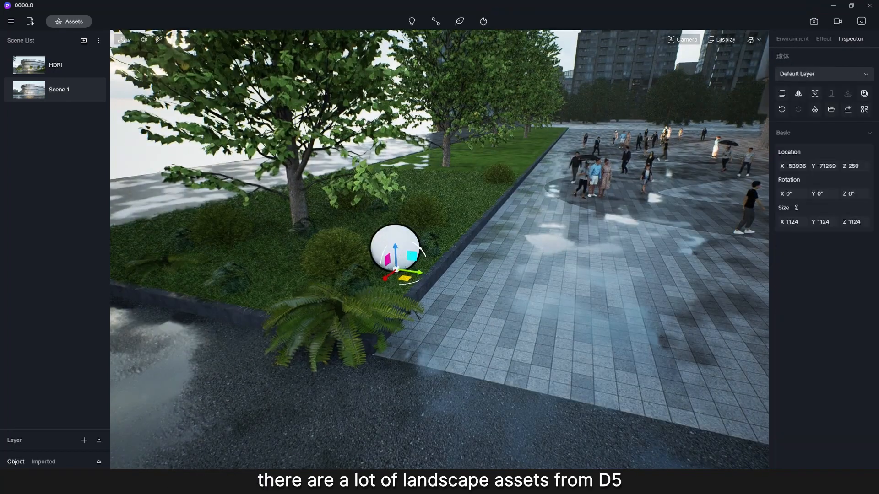
pyautogui.press('Escape')
# Step: Make the sphere's material emissive with an intensity of 8.3 and a color temperature of 3200
pyautogui.click(408, 242)
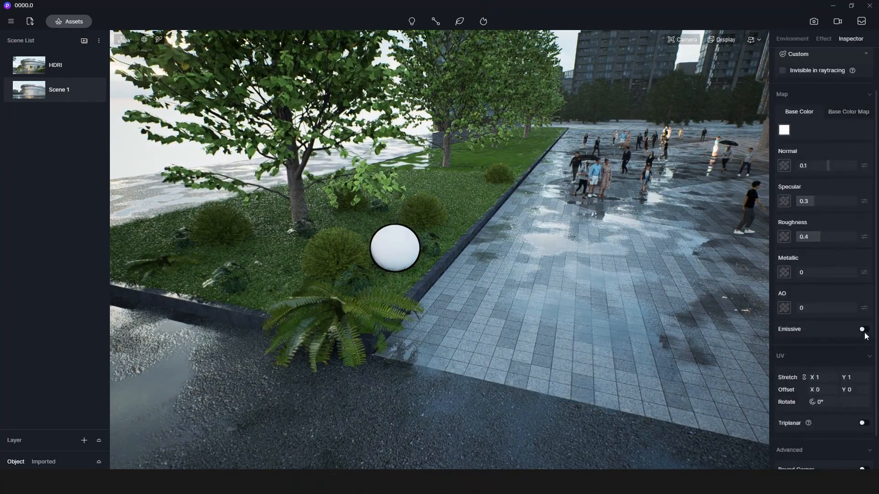
pyautogui.click(864, 332)
pyautogui.moveTo(801, 355); pyautogui.dragTo(819, 355)
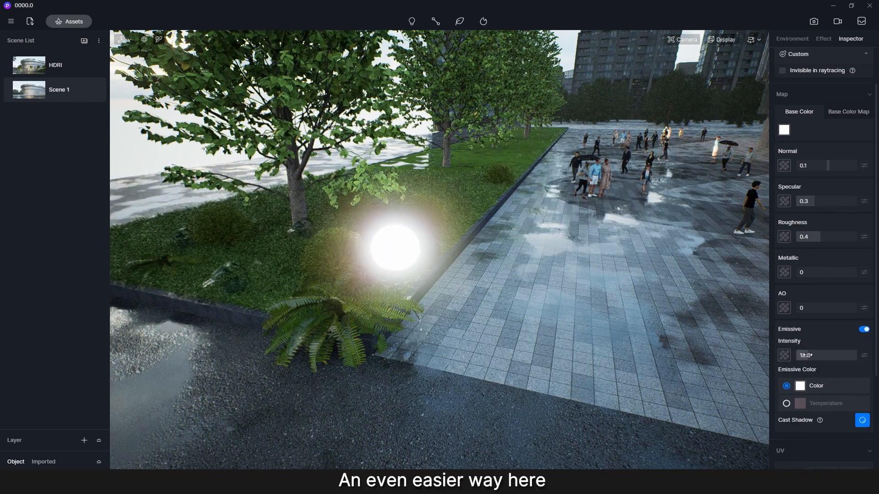
pyautogui.click(786, 403)
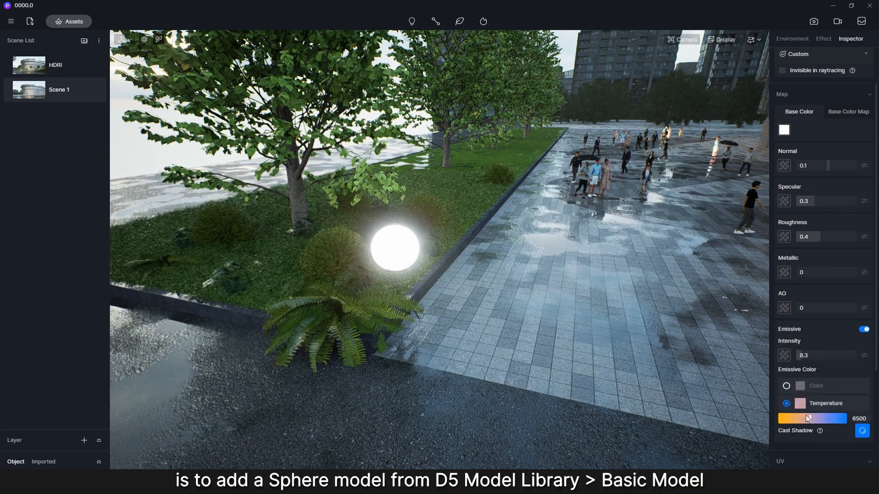
pyautogui.moveTo(810, 418); pyautogui.dragTo(788, 419)
pyautogui.moveTo(640, 353); pyautogui.dragTo(475, 261, button='middle')
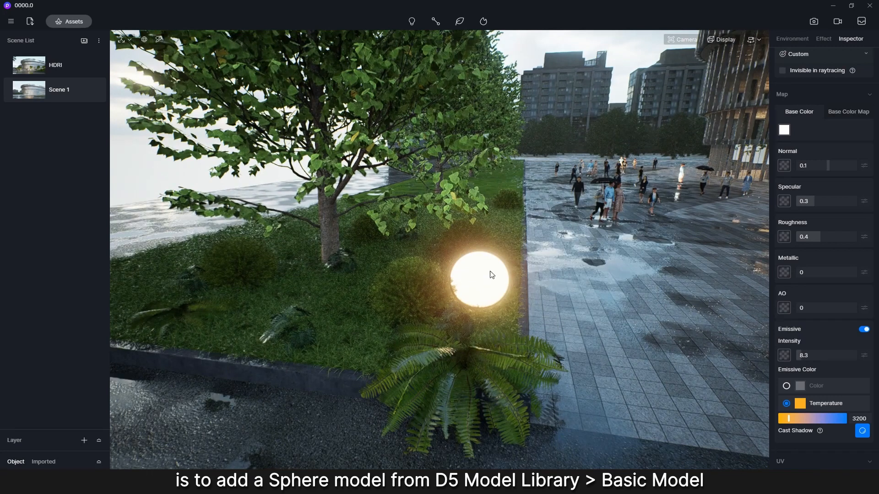
pyautogui.press('Escape')
# Step: Lower the glowing sphere into the lawn to a Z location of 124
pyautogui.moveTo(539, 254); pyautogui.dragTo(475, 293, button='middle')
pyautogui.click(470, 295)
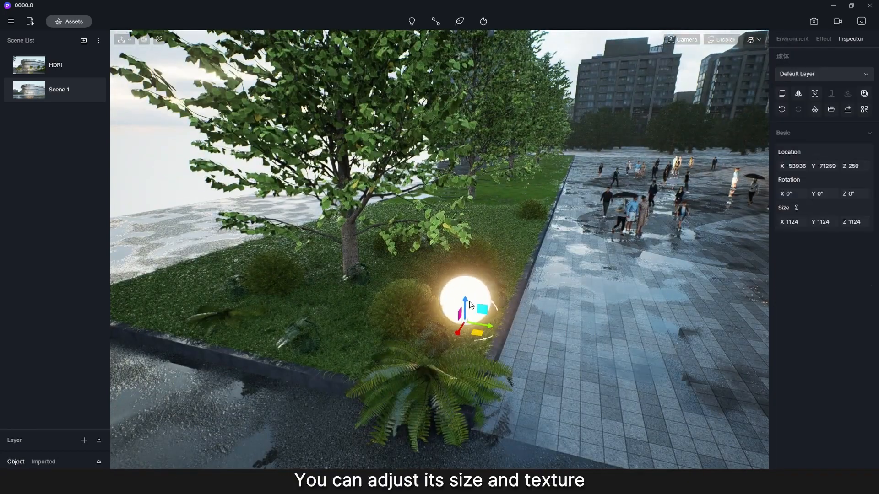
pyautogui.moveTo(465, 301); pyautogui.dragTo(466, 306)
# Step: Place copies of the glowing sphere beside the tree trunk and farther along the lawn, lowering the one near the curb to Z 22
pyautogui.hotkey('ctrl', 'c')
pyautogui.hotkey('ctrl', 'v')
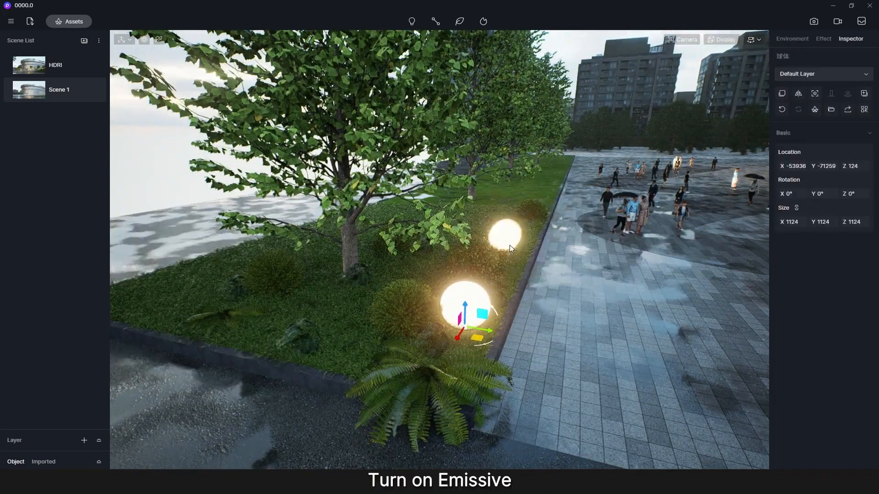
pyautogui.click(383, 272)
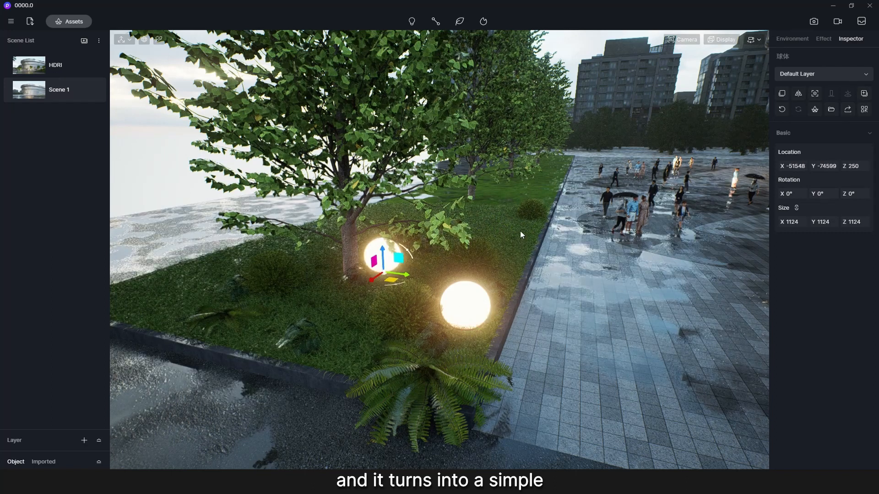
pyautogui.hotkey('ctrl', 'v')
pyautogui.click(526, 228)
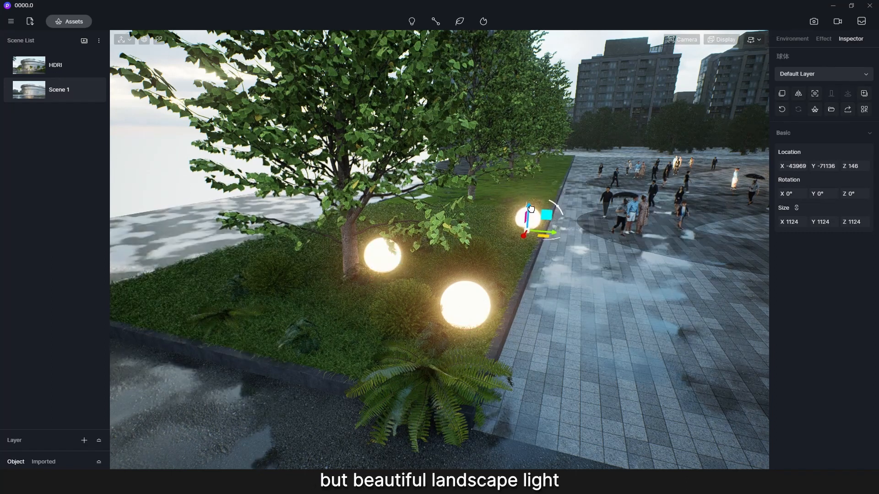
pyautogui.moveTo(529, 217); pyautogui.dragTo(528, 222)
pyautogui.hotkey('ctrl', 'v')
pyautogui.press('d')
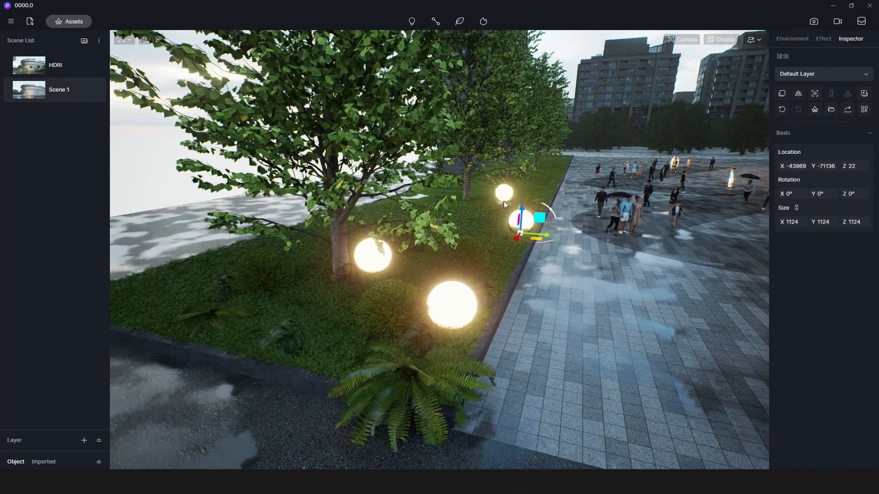
pyautogui.click(489, 201)
pyautogui.hotkey('ctrl', 'v')
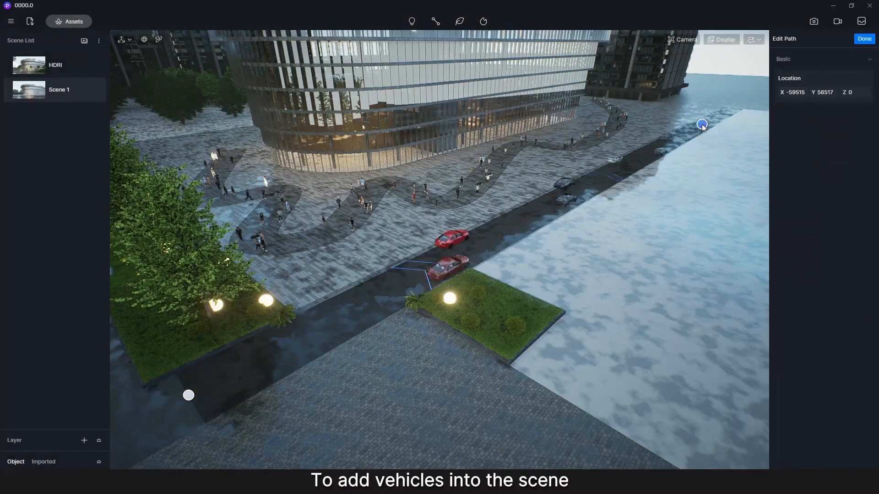
# Step: Finish the vehicle path along the road and set its width to 3.4
pyautogui.click(864, 39)
pyautogui.scroll(-3, 839, 324)
pyautogui.moveTo(824, 270); pyautogui.dragTo(796, 273)
pyautogui.scroll(-2, 833, 270)
pyautogui.click(786, 289)
pyautogui.scroll(-2, 789, 285)
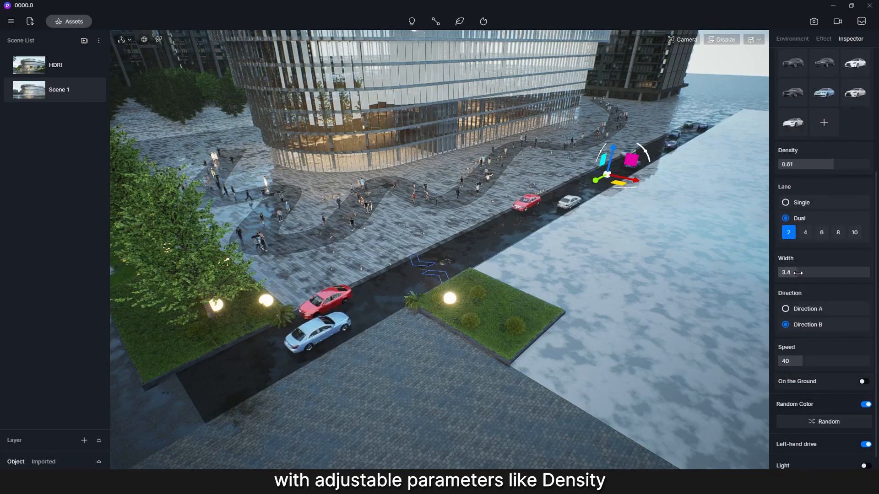
# Step: Toggle the Random Color and Left-hand drive options of the vehicle path
pyautogui.click(865, 404)
pyautogui.click(864, 445)
pyautogui.scroll(-1, 805, 412)
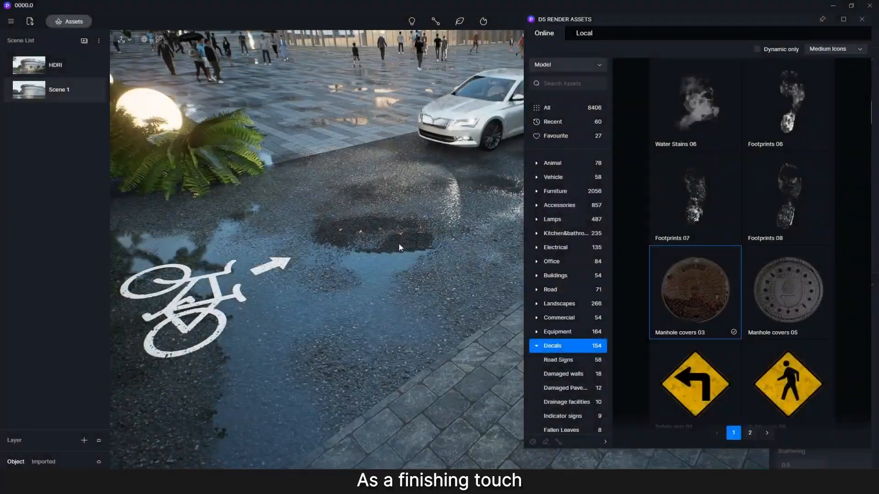
# Step: Place a Manhole covers 03 decal on the wet road and a Leaves 07 decal on the paving beside the planter curb
pyautogui.click(455, 251)
pyautogui.moveTo(496, 247); pyautogui.dragTo(397, 228, button='right')
pyautogui.scroll(-10, 721, 308)
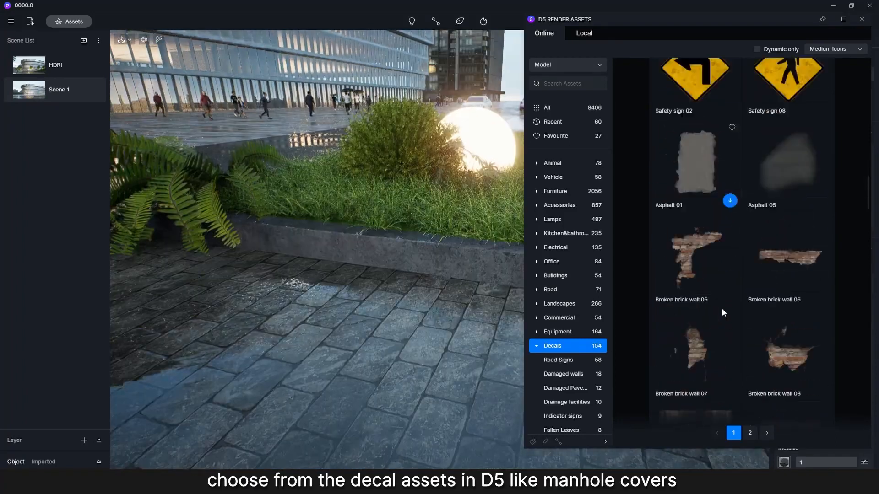
pyautogui.click(723, 312)
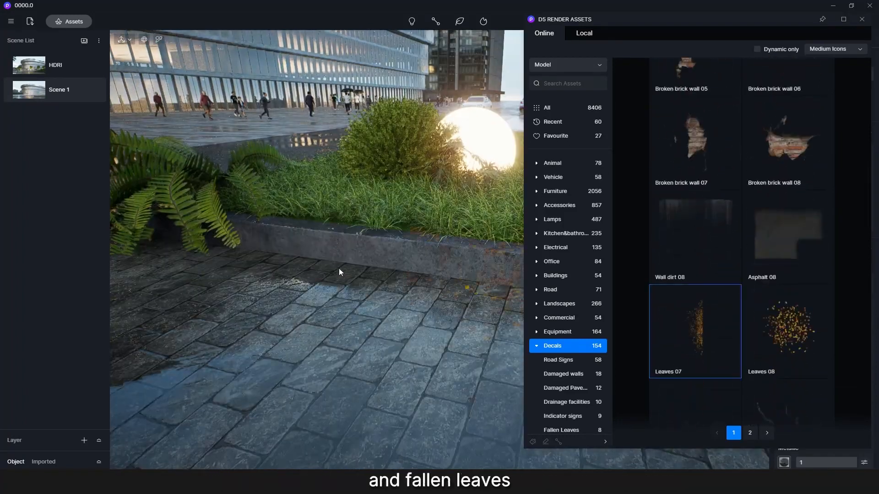
pyautogui.click(302, 290)
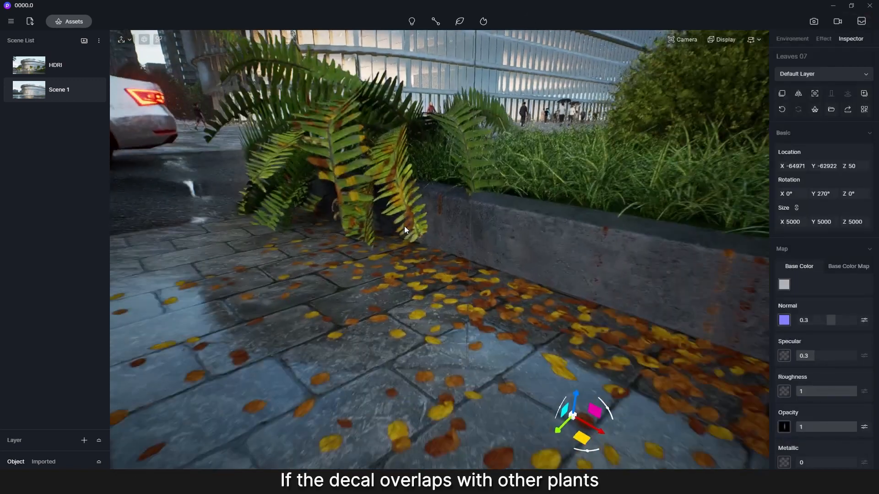
# Step: Unlink the Leaves 07 decal's size proportions and set its X size to 20 to keep it off the fern and curb
pyautogui.moveTo(404, 226); pyautogui.dragTo(443, 243, button='right')
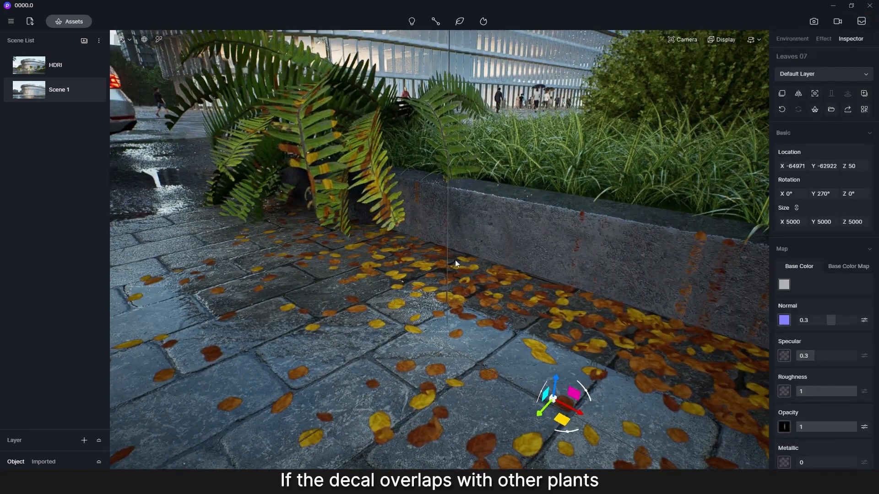
pyautogui.click(791, 222)
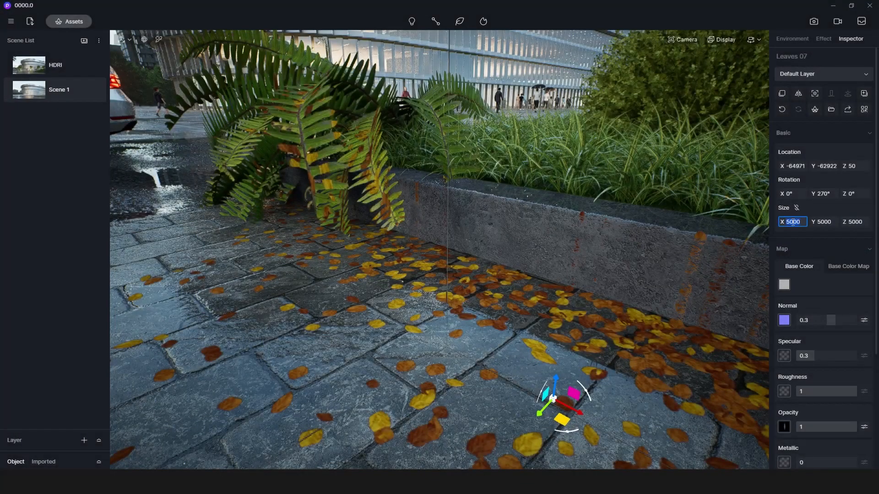
pyautogui.write('20')
pyautogui.moveTo(552, 254); pyautogui.dragTo(553, 251, button='right')
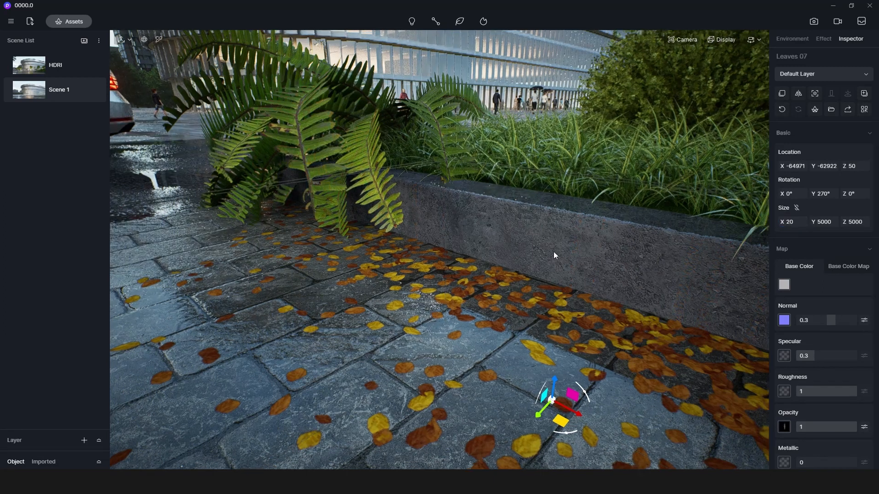
pyautogui.click(553, 251)
pyautogui.press('Escape')
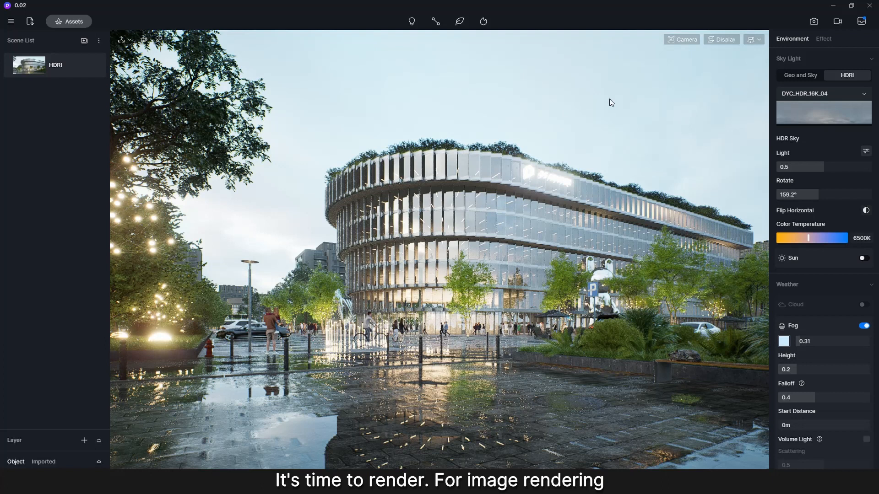
# Step: Review the image render settings and the channel export options
pyautogui.click(814, 21)
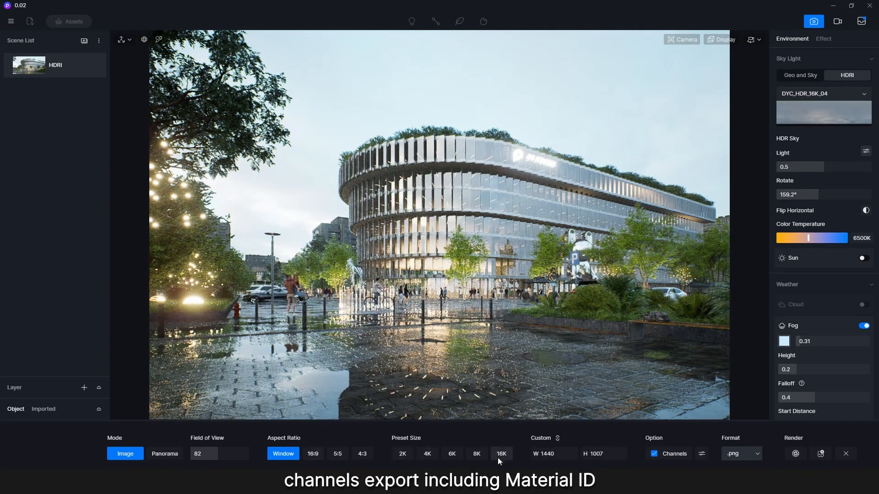
pyautogui.click(701, 455)
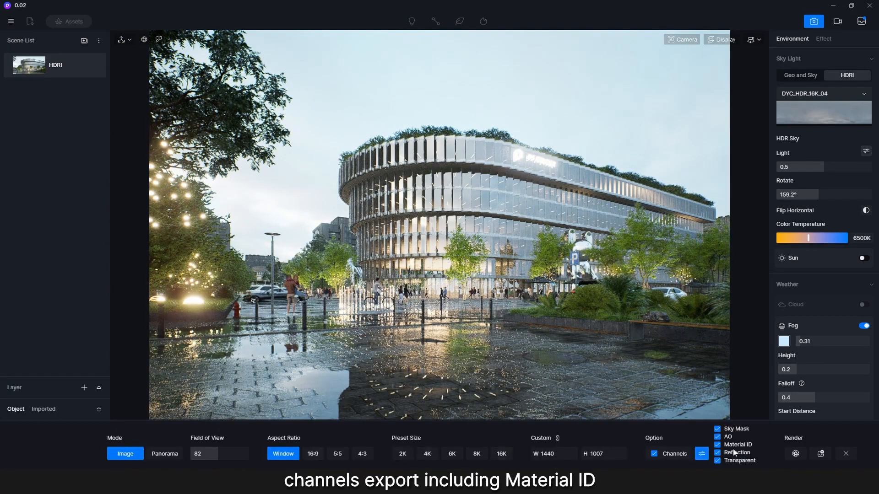
pyautogui.click(702, 454)
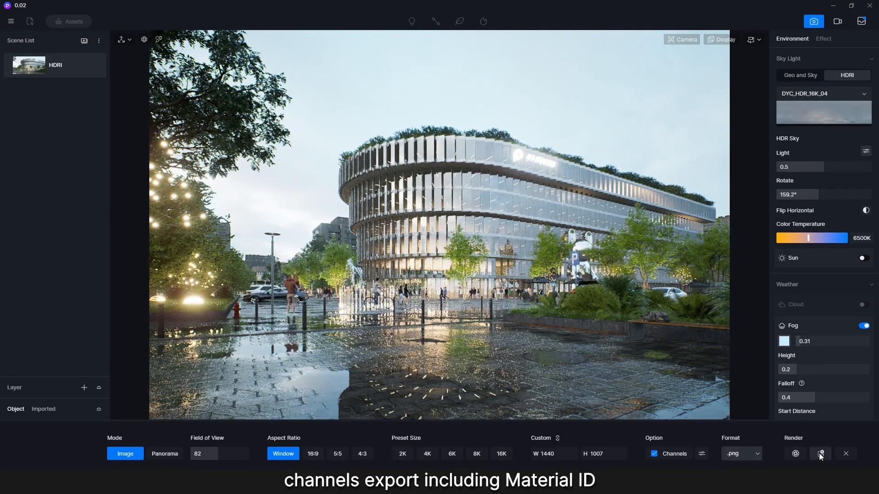
pyautogui.click(851, 455)
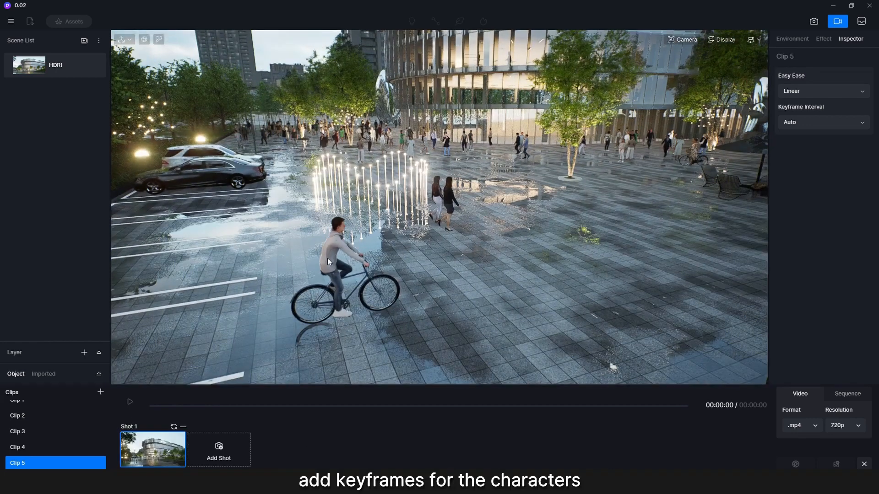
# Step: Turn on Rate Matching for the cyclist and the two walking women at the start of Clip 5
pyautogui.click(329, 258)
pyautogui.click(863, 185)
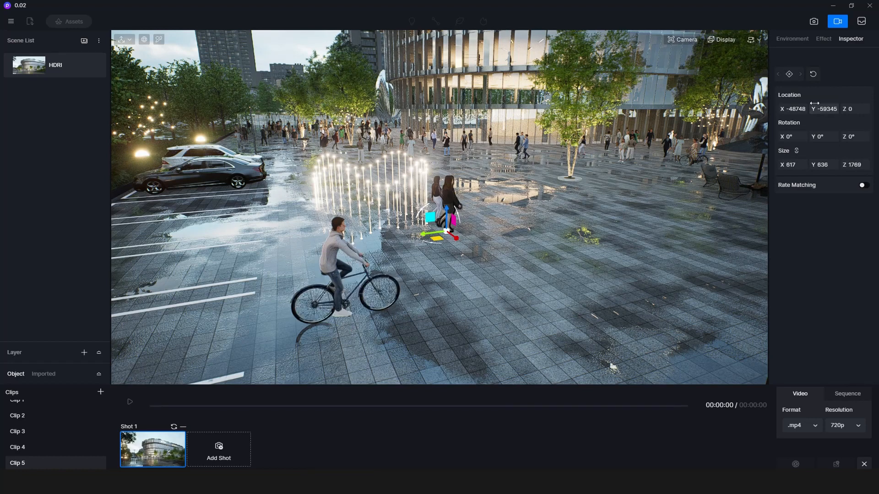
pyautogui.click(863, 185)
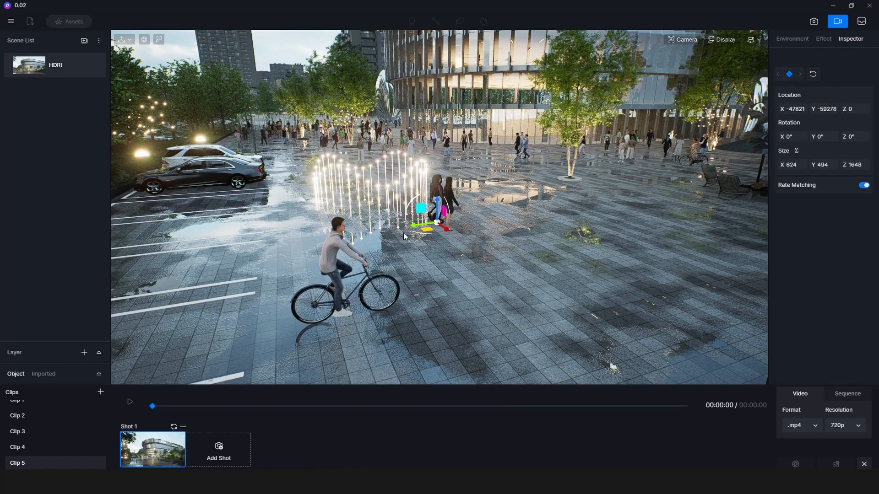
# Step: Add a second shot to Clip 5, move the cyclist and walking women forward at the 6-second mark, and preview the animation
pyautogui.click(153, 446)
pyautogui.click(219, 451)
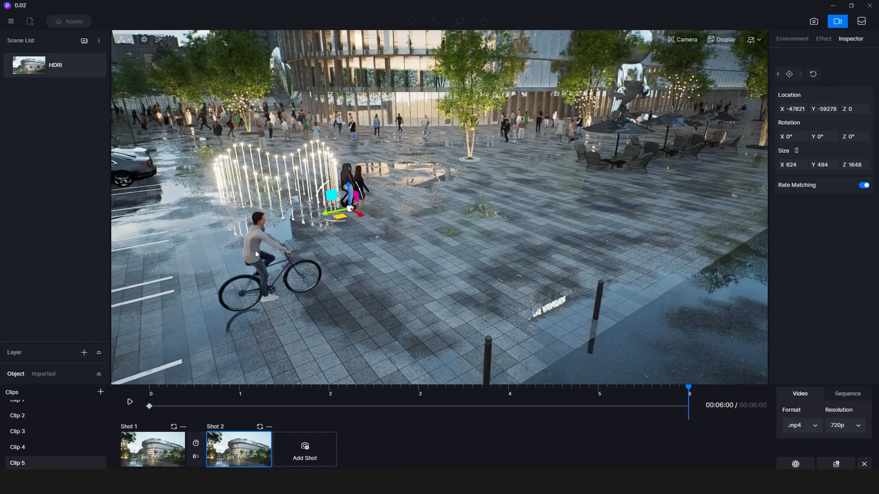
pyautogui.click(262, 276)
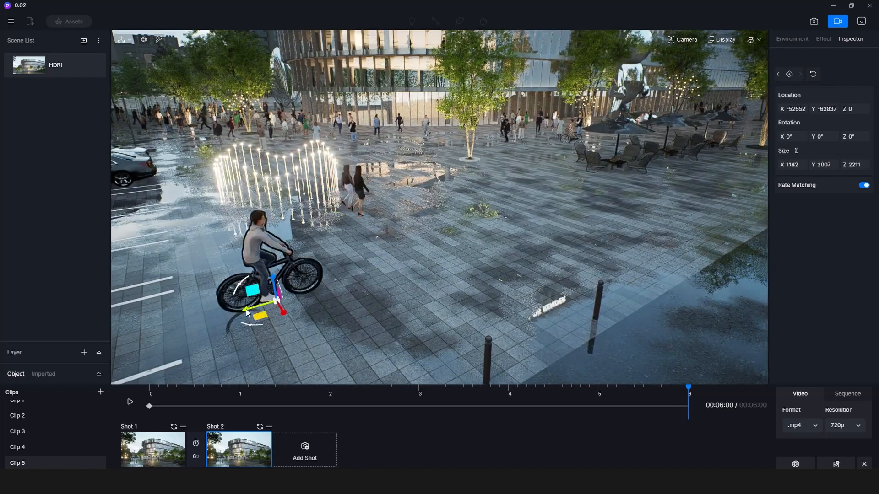
pyautogui.moveTo(251, 310); pyautogui.dragTo(471, 241)
pyautogui.click(359, 188)
pyautogui.moveTo(339, 217); pyautogui.dragTo(396, 199)
pyautogui.click(347, 186)
pyautogui.click(130, 402)
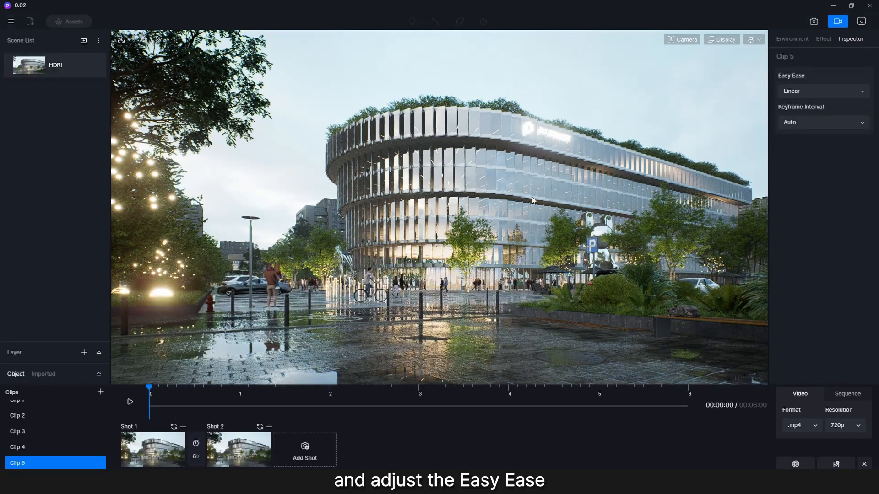
# Step: Set Clip 5's Easy Ease to Ease in and out and its output to a 2k .png sequence, checking the channel options
pyautogui.click(826, 90)
pyautogui.click(823, 147)
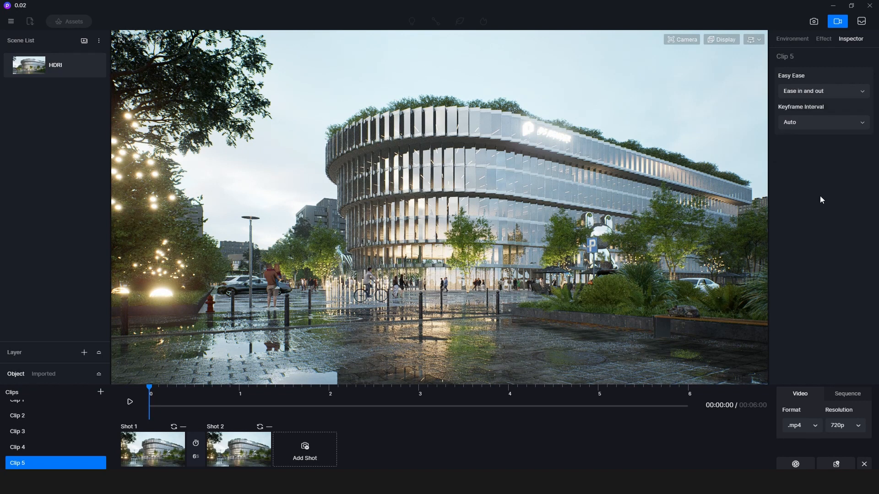
pyautogui.click(844, 393)
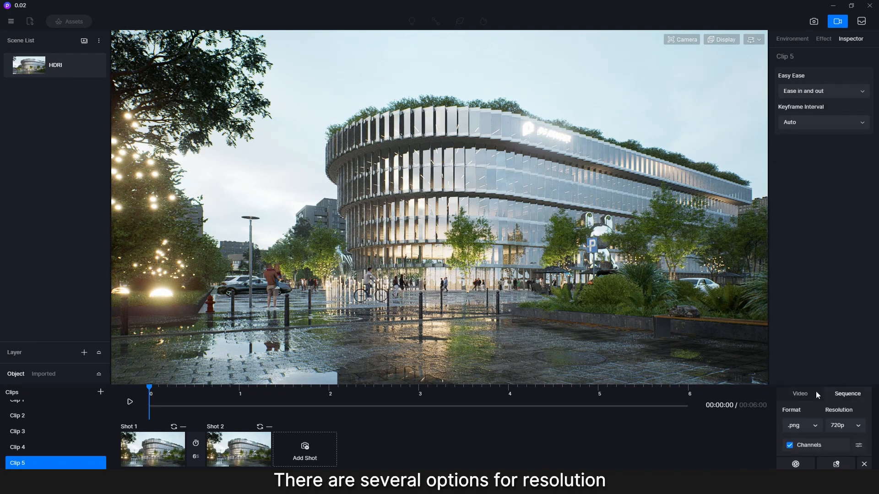
pyautogui.click(802, 426)
pyautogui.click(836, 425)
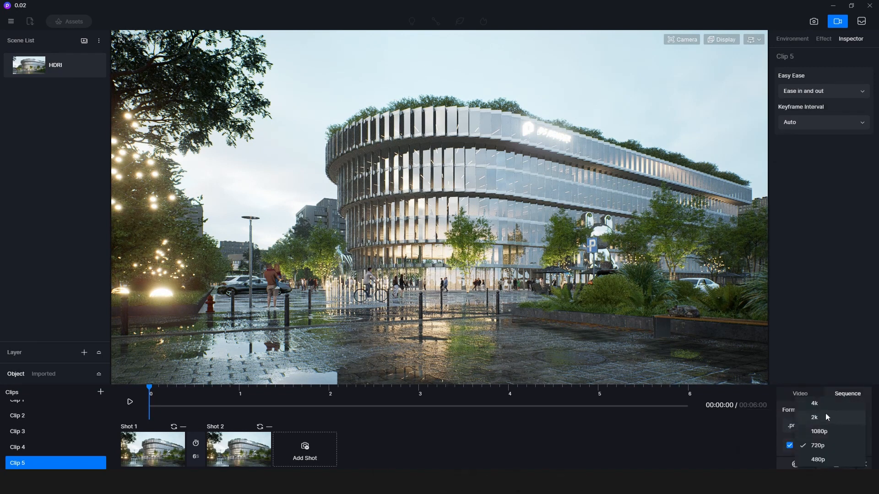
pyautogui.click(838, 420)
pyautogui.click(858, 445)
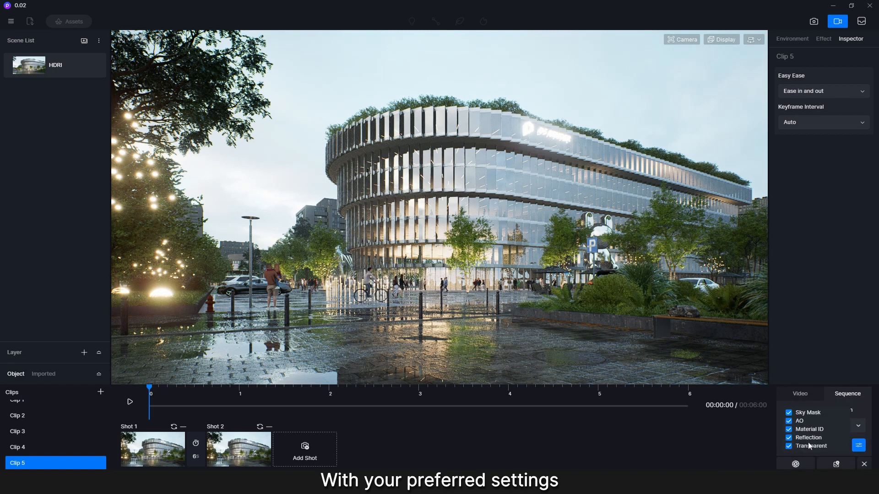
pyautogui.click(857, 447)
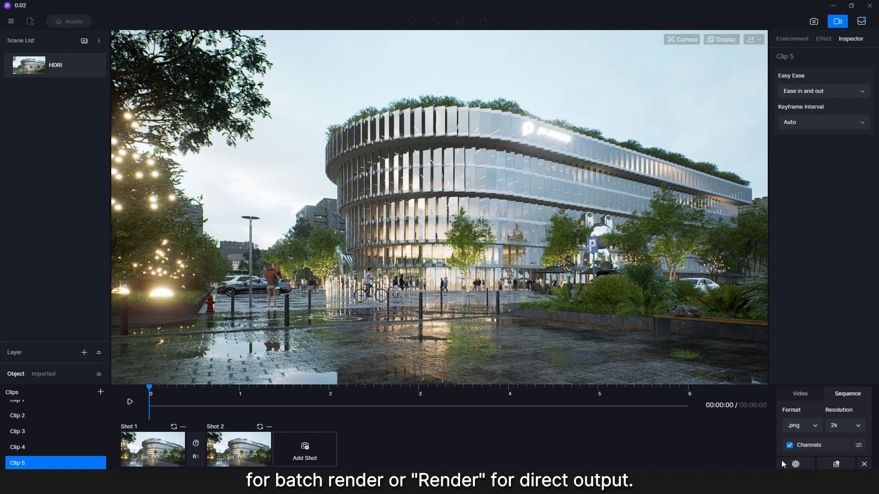
# Step: Add Clip 4, Clip 3 and Clip 2 to the render queue
pyautogui.click(38, 446)
pyautogui.click(828, 462)
pyautogui.click(58, 428)
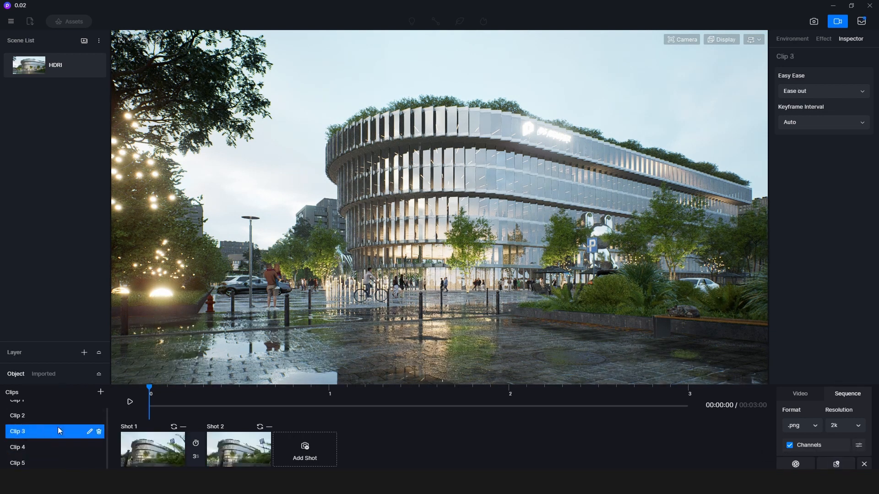
pyautogui.click(826, 462)
pyautogui.click(54, 416)
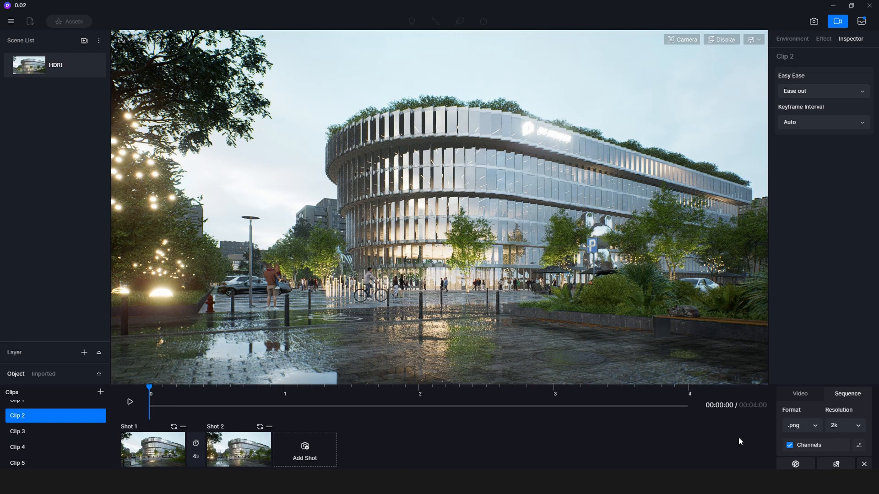
pyautogui.click(836, 463)
# Step: Select all pending clips in the render queue and start the batch render
pyautogui.click(861, 22)
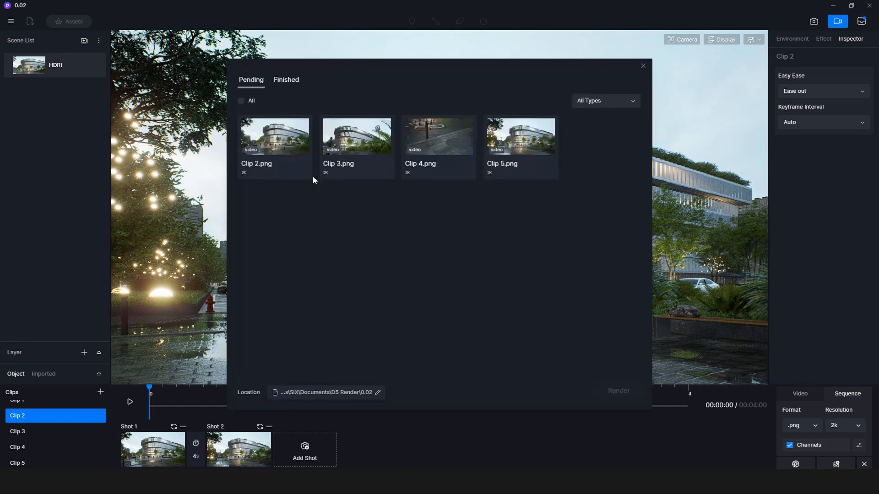
pyautogui.click(241, 101)
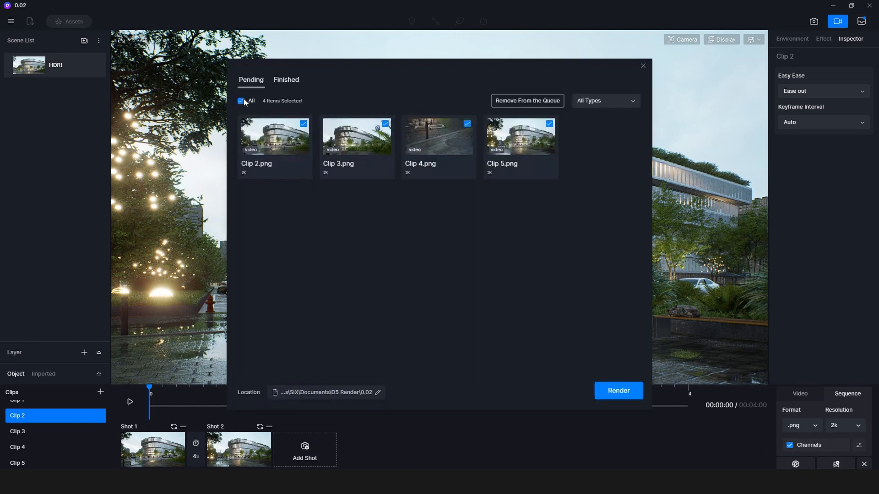
pyautogui.click(618, 391)
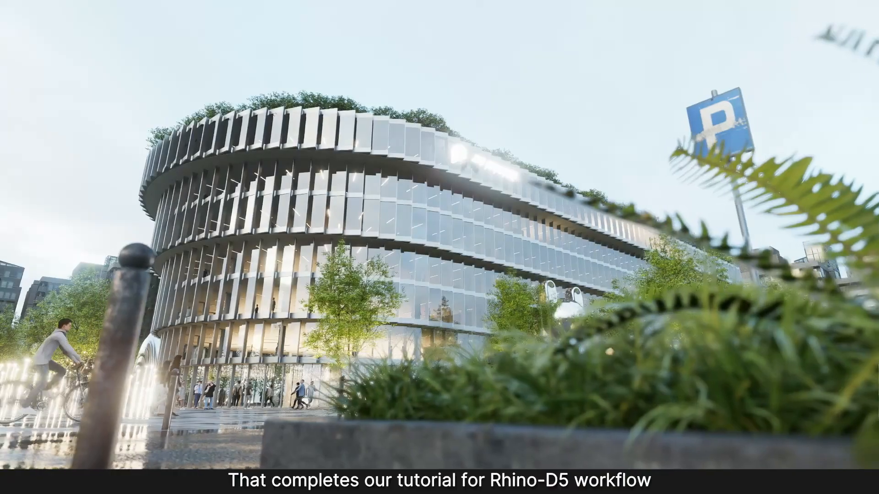